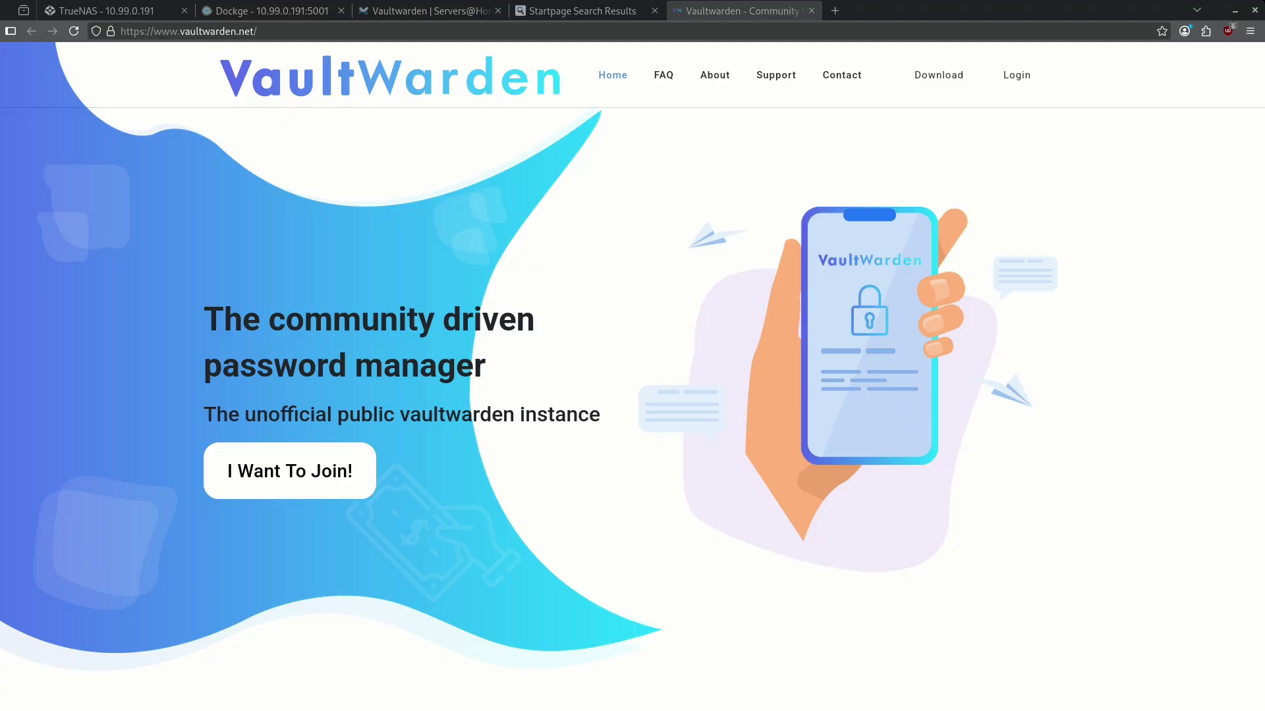
# Create a 'vaultwarden' dataset with the Apps preset under tank/configs.
pyautogui.hotkey('ctrl', '1')
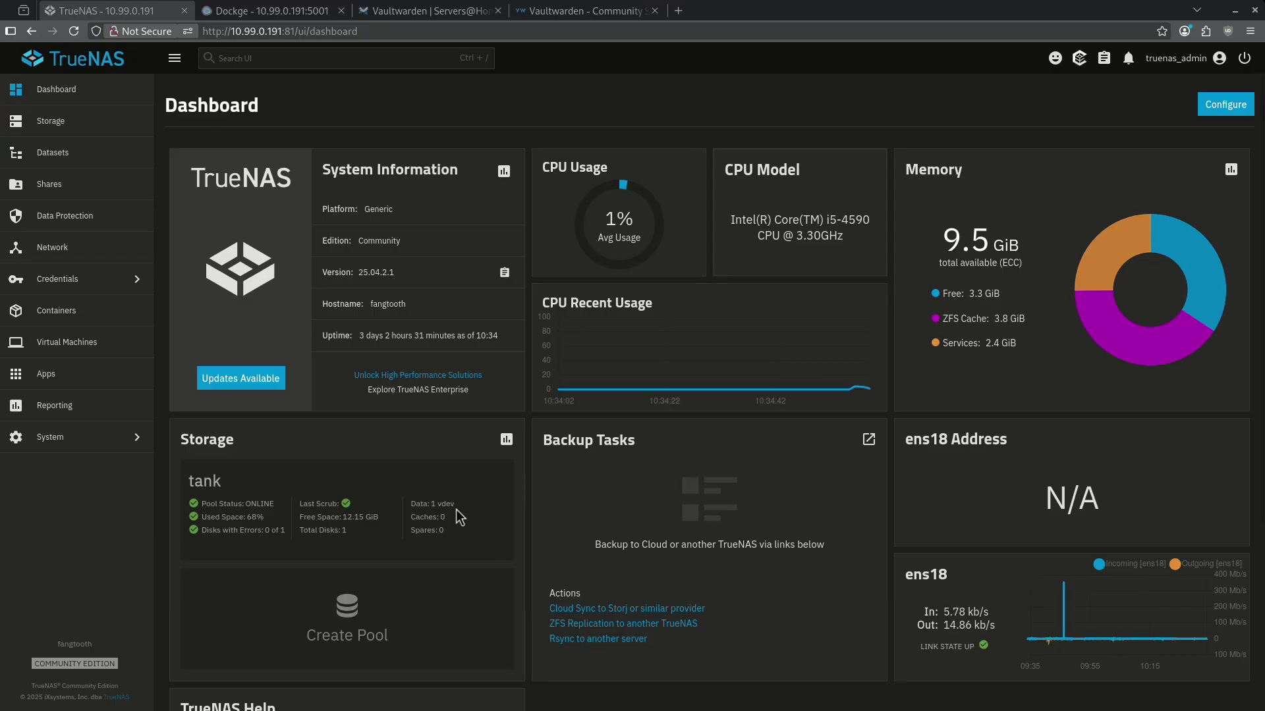
pyautogui.click(85, 157)
pyautogui.click(245, 283)
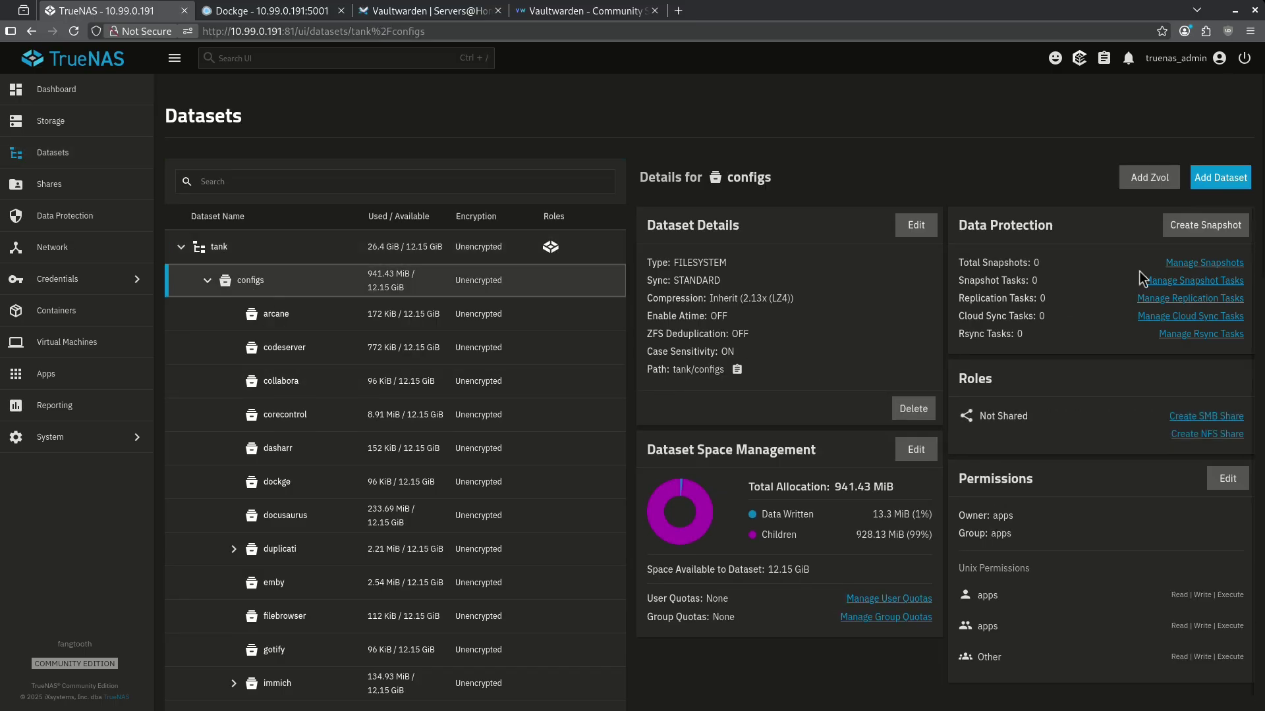
pyautogui.click(1214, 181)
pyautogui.click(922, 283)
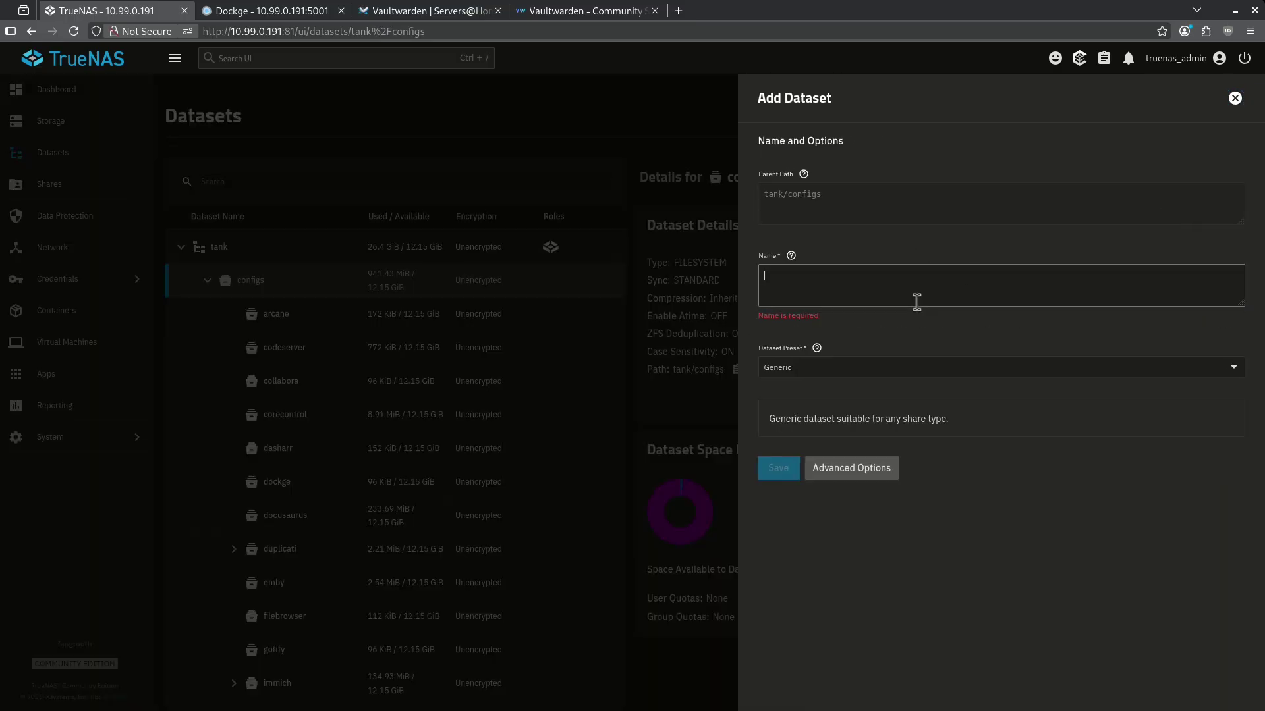
pyautogui.write('vaultwarden')
pyautogui.click(854, 354)
pyautogui.click(801, 433)
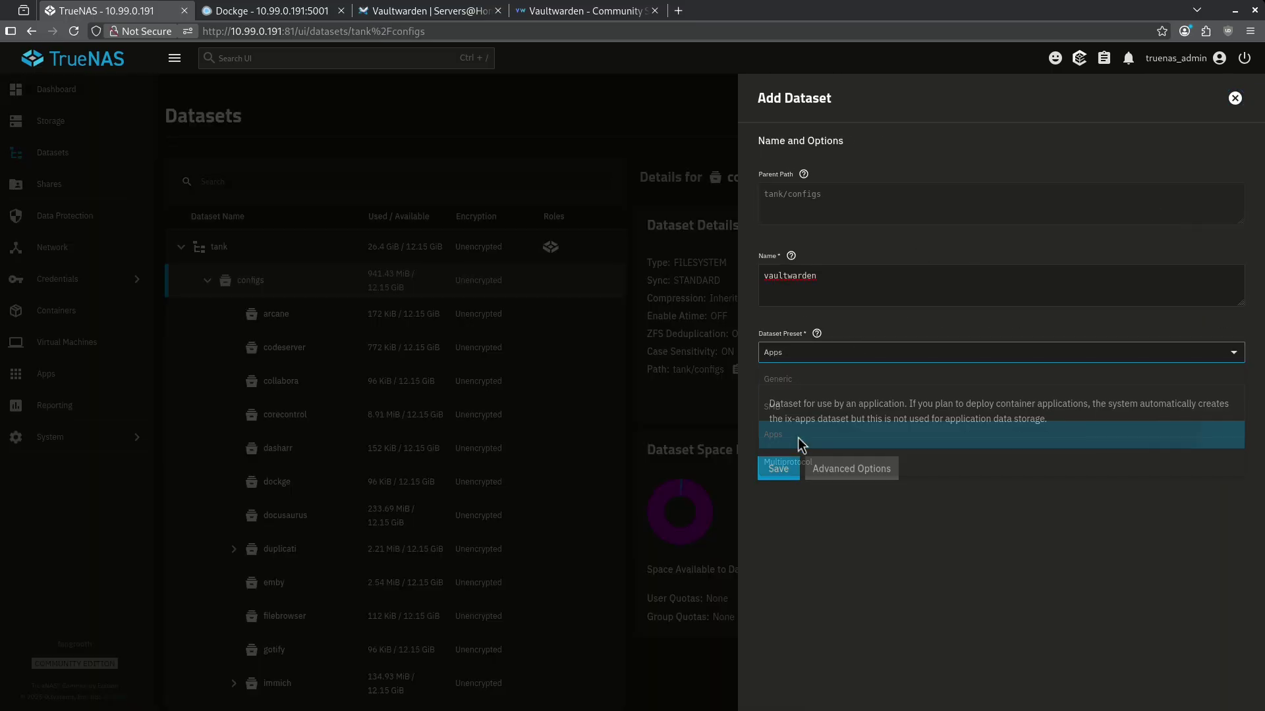
pyautogui.click(778, 457)
# Add a 'config' child dataset under vaultwarden.
pyautogui.scroll(-10, 442, 455)
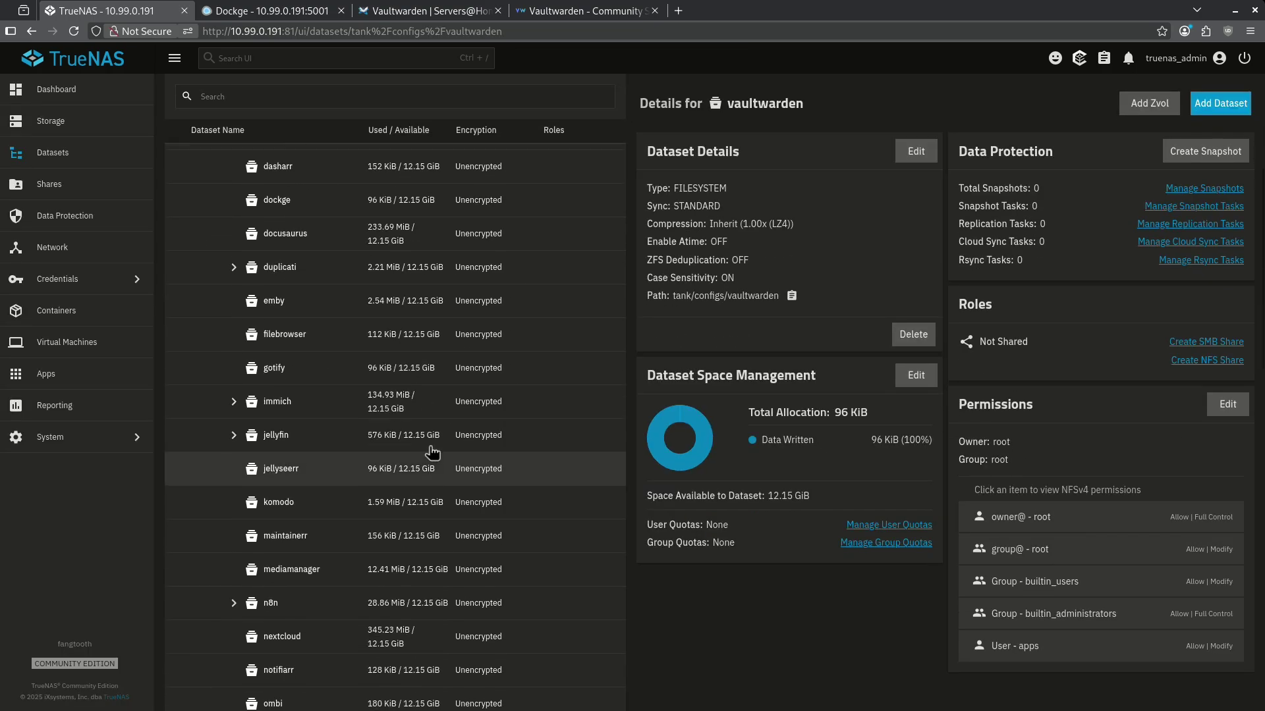
pyautogui.scroll(-6, 431, 453)
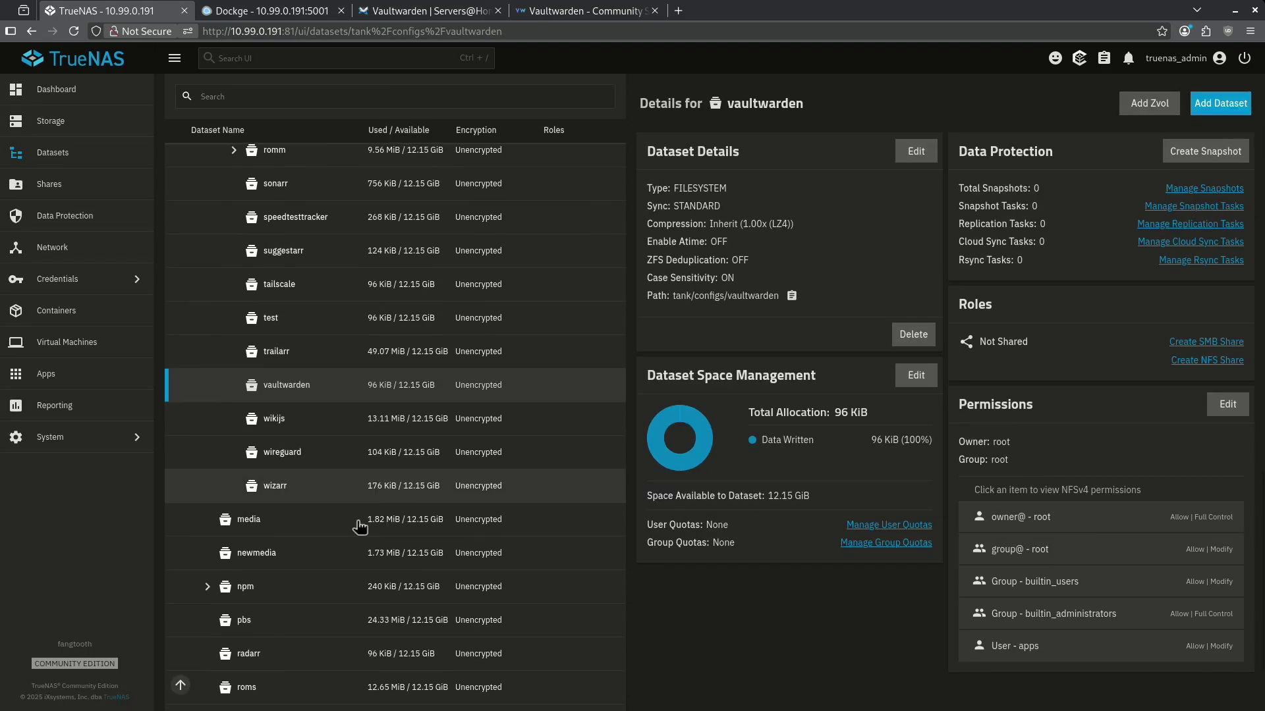
pyautogui.click(1221, 103)
pyautogui.click(866, 279)
pyautogui.write('config')
pyautogui.click(836, 353)
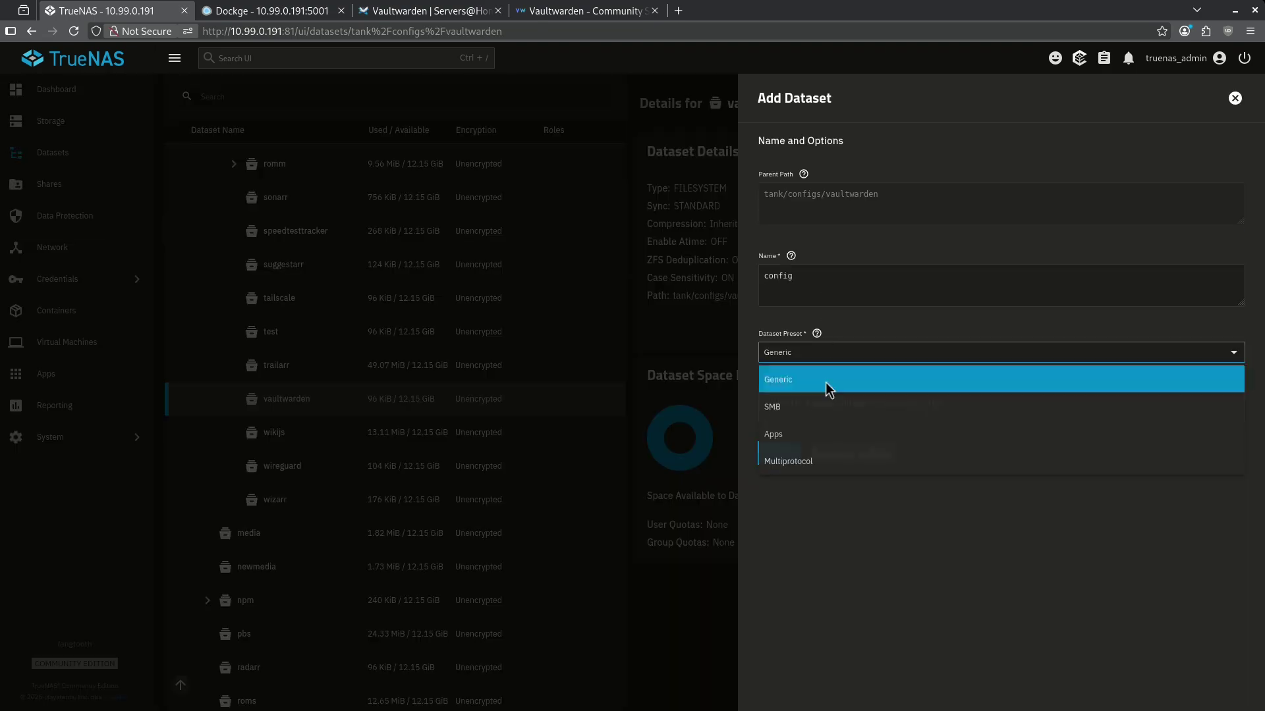
pyautogui.click(813, 432)
pyautogui.click(778, 458)
# Add a 'db' child dataset under vaultwarden.
pyautogui.click(1221, 177)
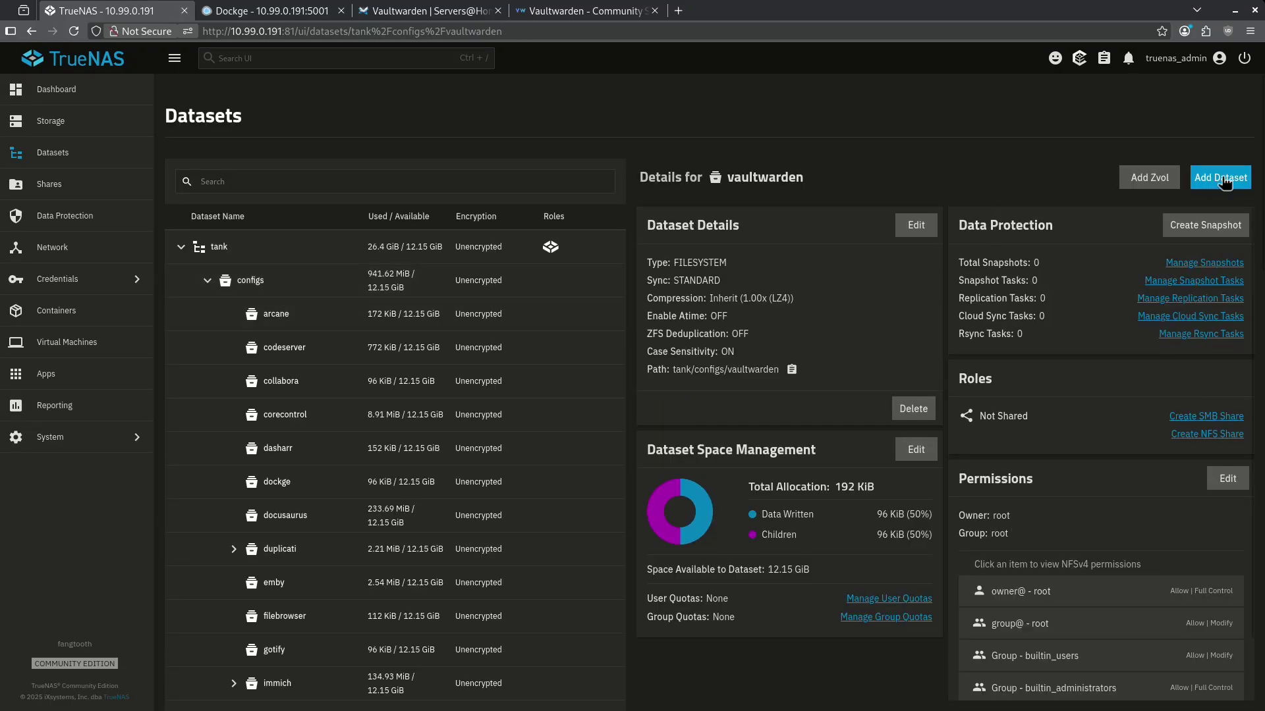
pyautogui.click(940, 274)
pyautogui.write('db')
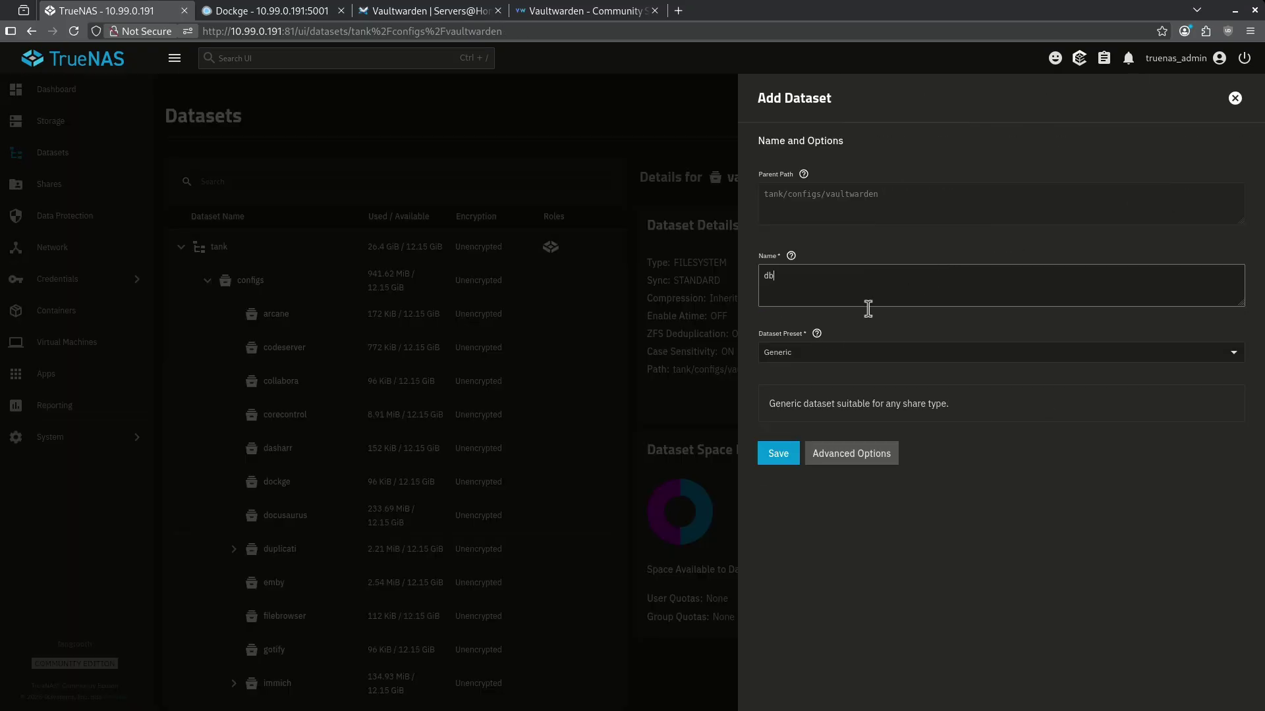
pyautogui.click(791, 461)
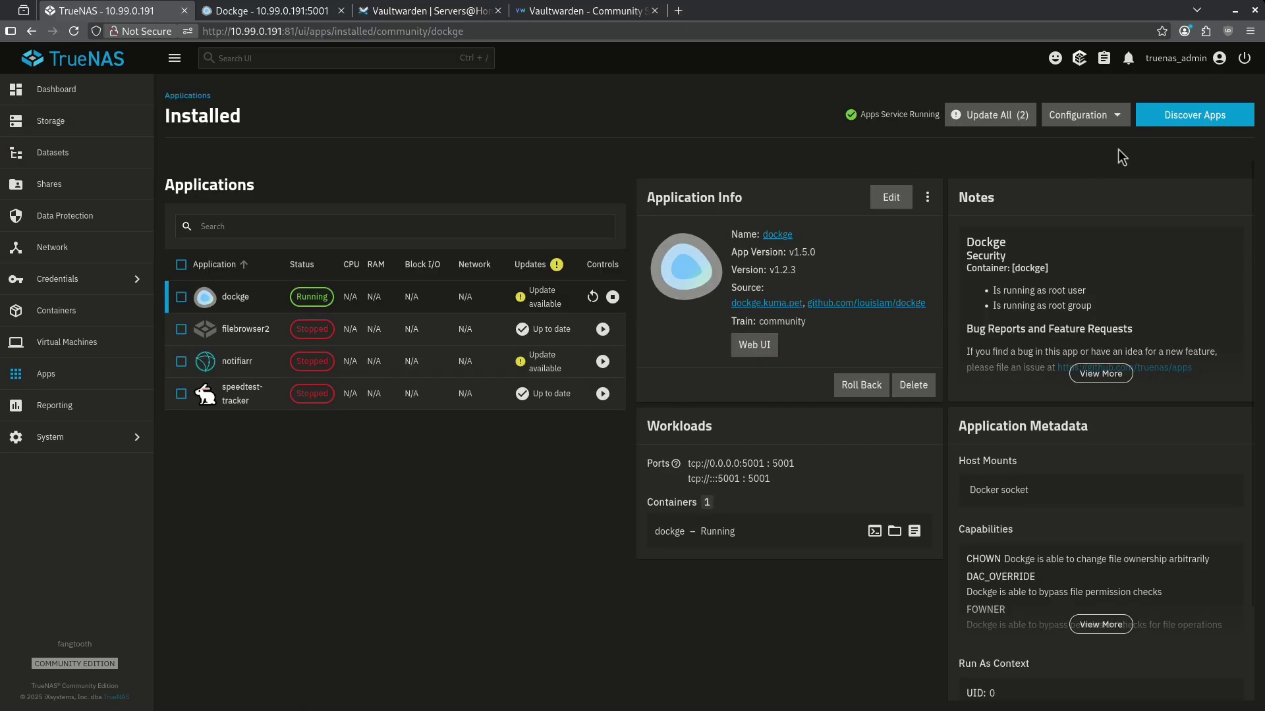
# Find Vaultwarden in Discover Apps and start installing it.
pyautogui.click(1161, 121)
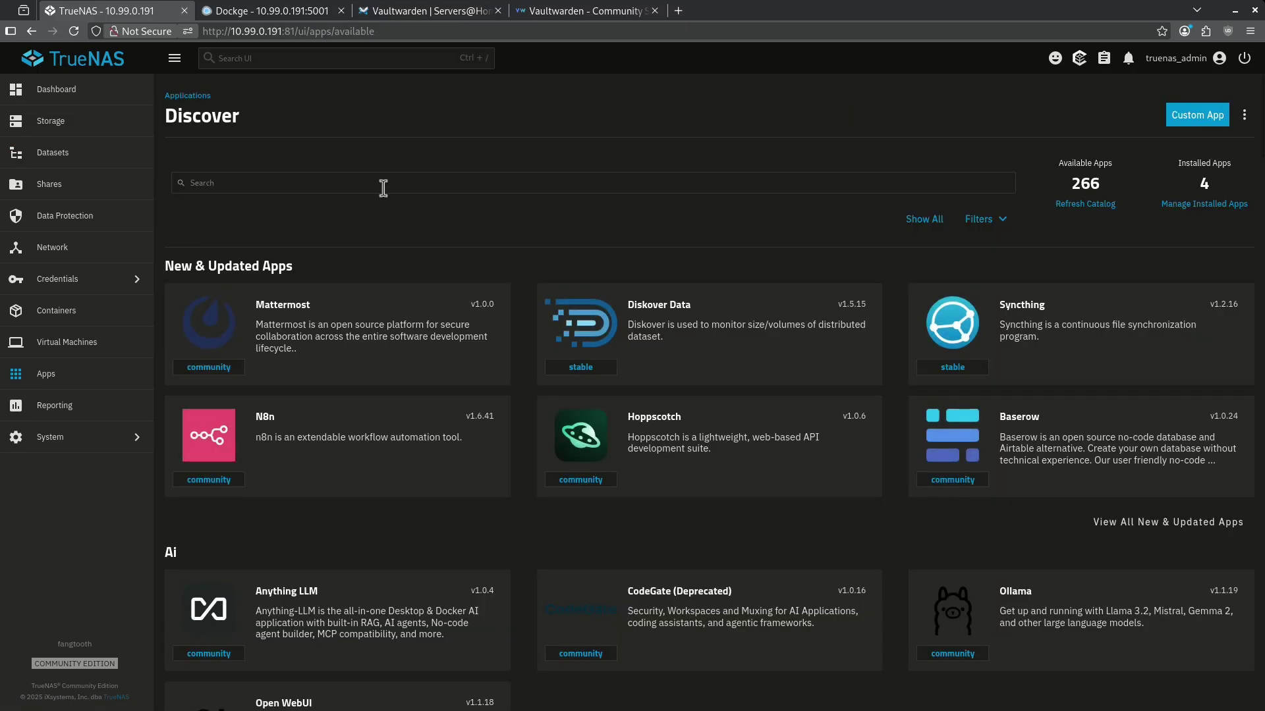
pyautogui.click(383, 188)
pyautogui.write('vaultwa')
pyautogui.click(381, 320)
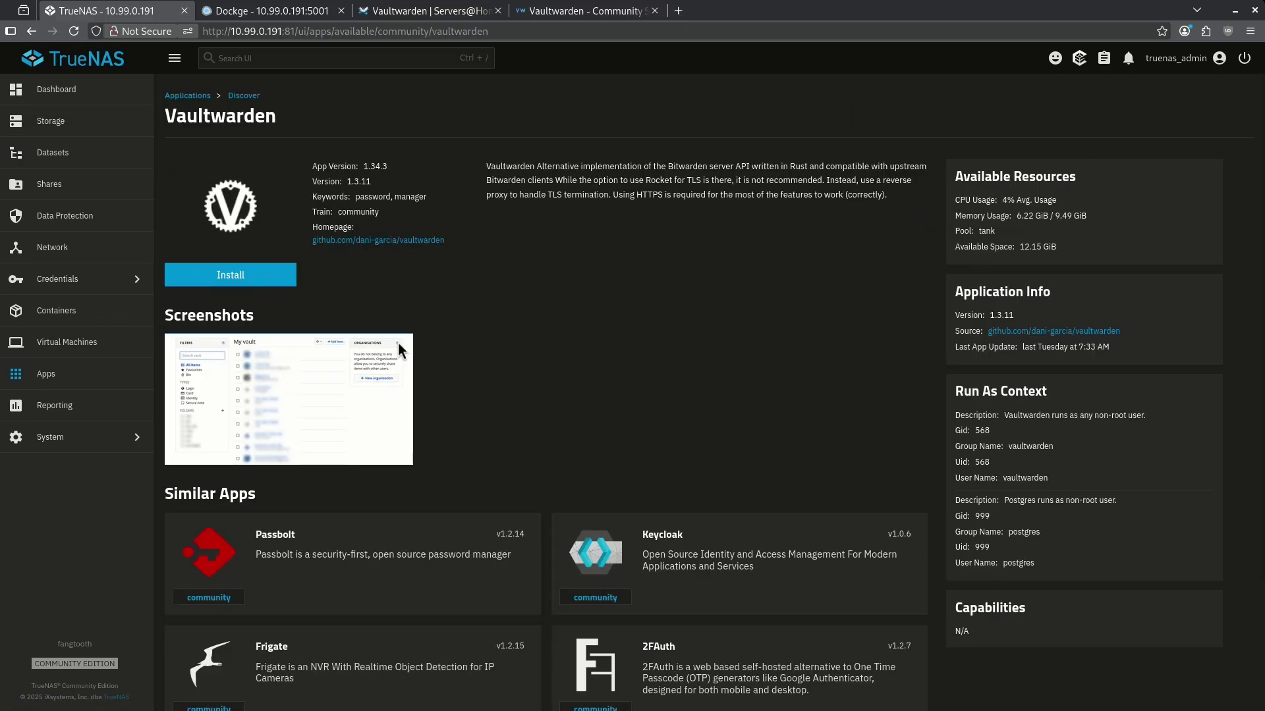
pyautogui.click(272, 282)
# Leave the install form's certificate option set to no certificate.
pyautogui.scroll(-5, 298, 421)
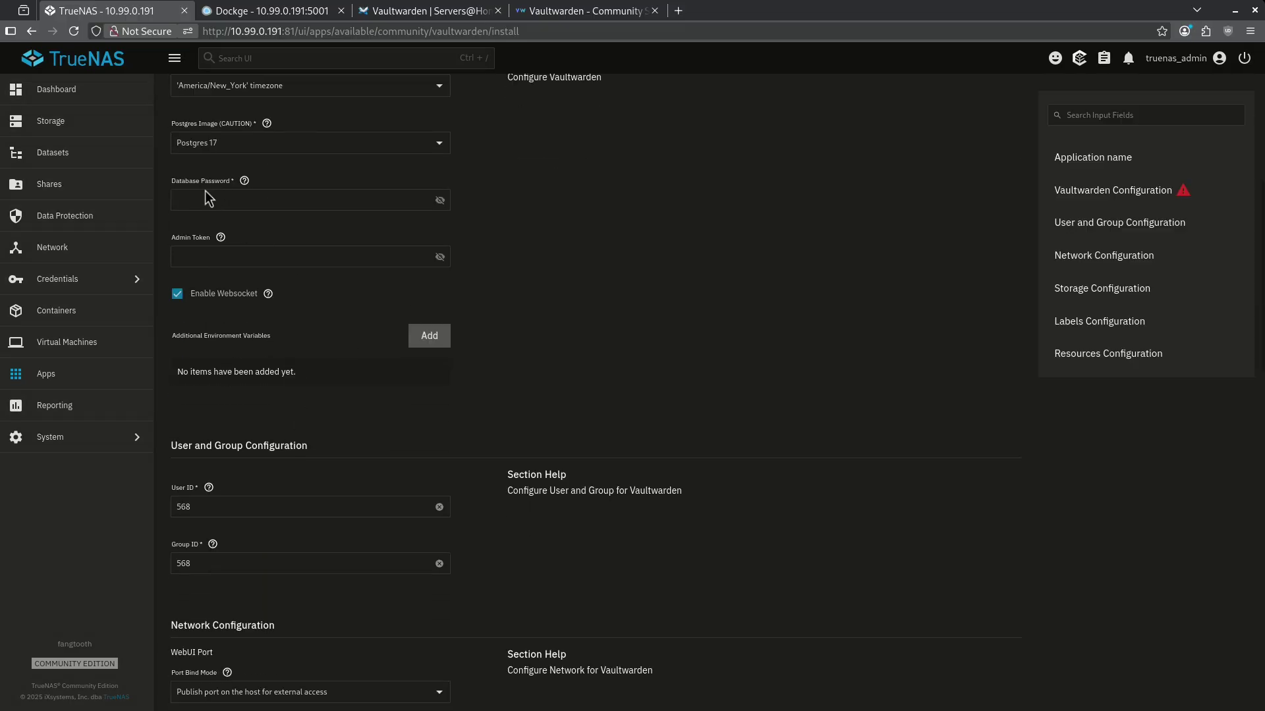
pyautogui.scroll(-5, 449, 398)
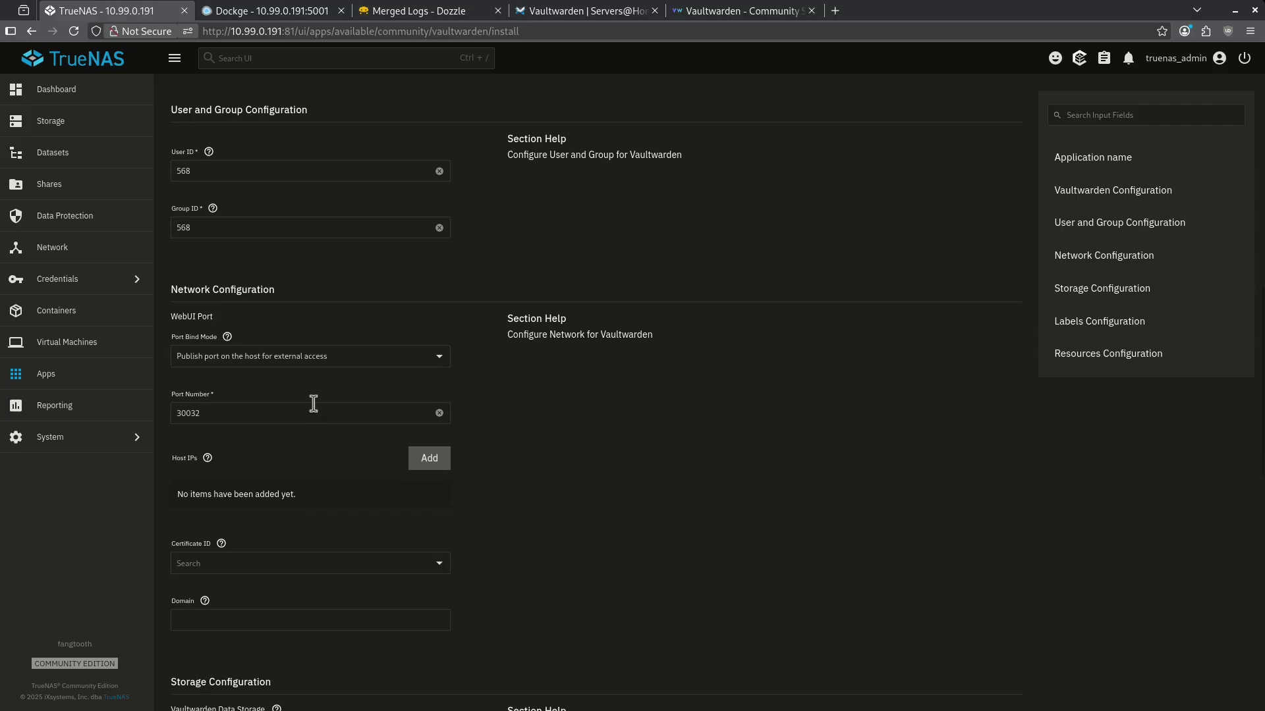
pyautogui.scroll(-2, 310, 436)
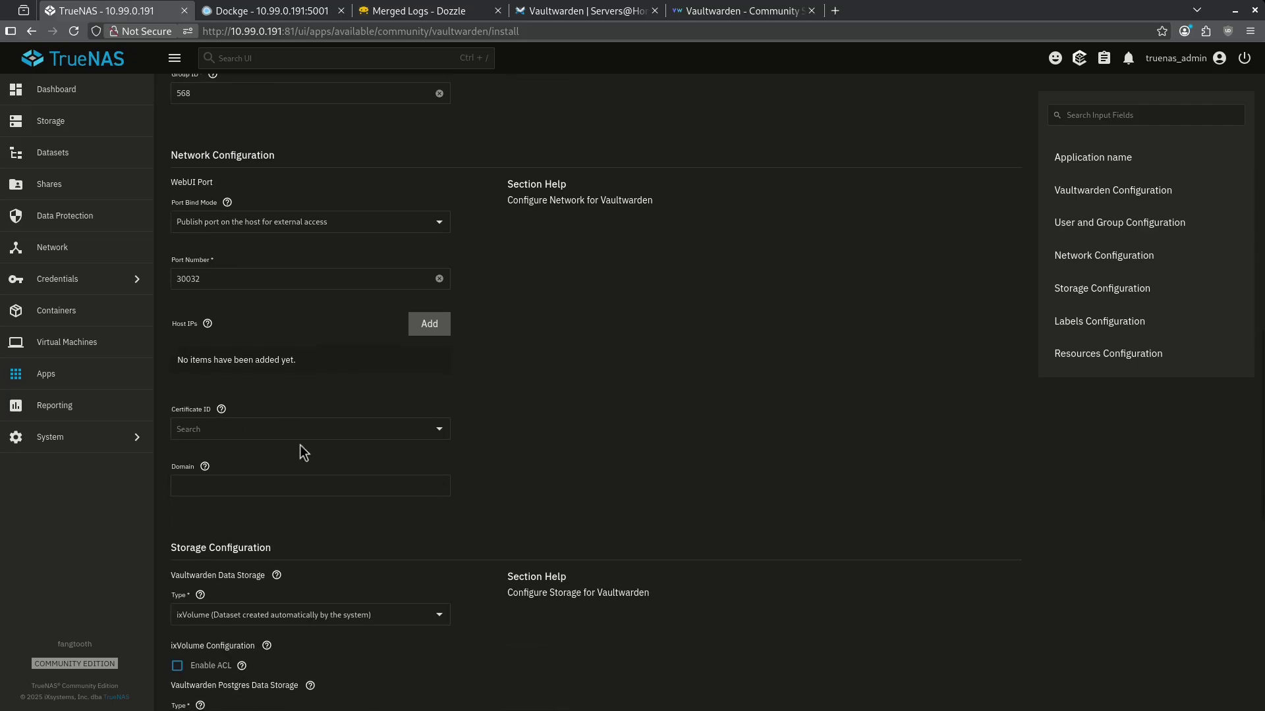
pyautogui.click(325, 431)
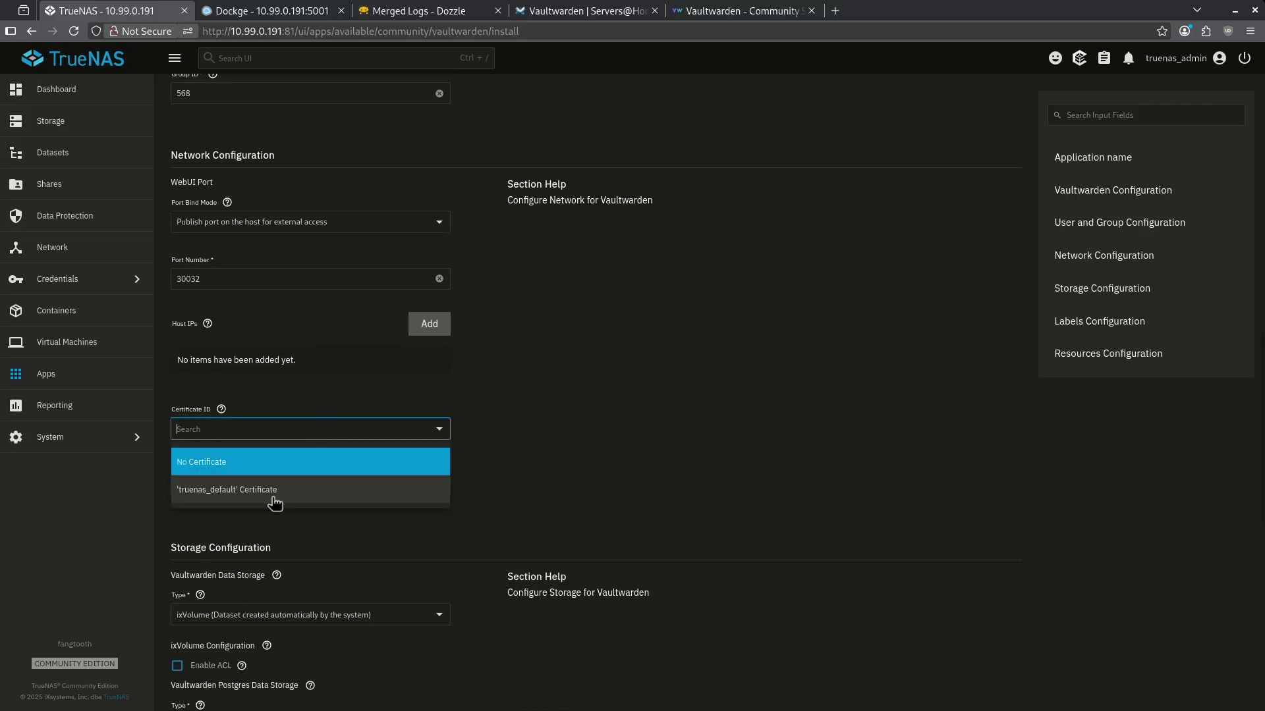
pyautogui.click(271, 498)
pyautogui.scroll(2, 509, 401)
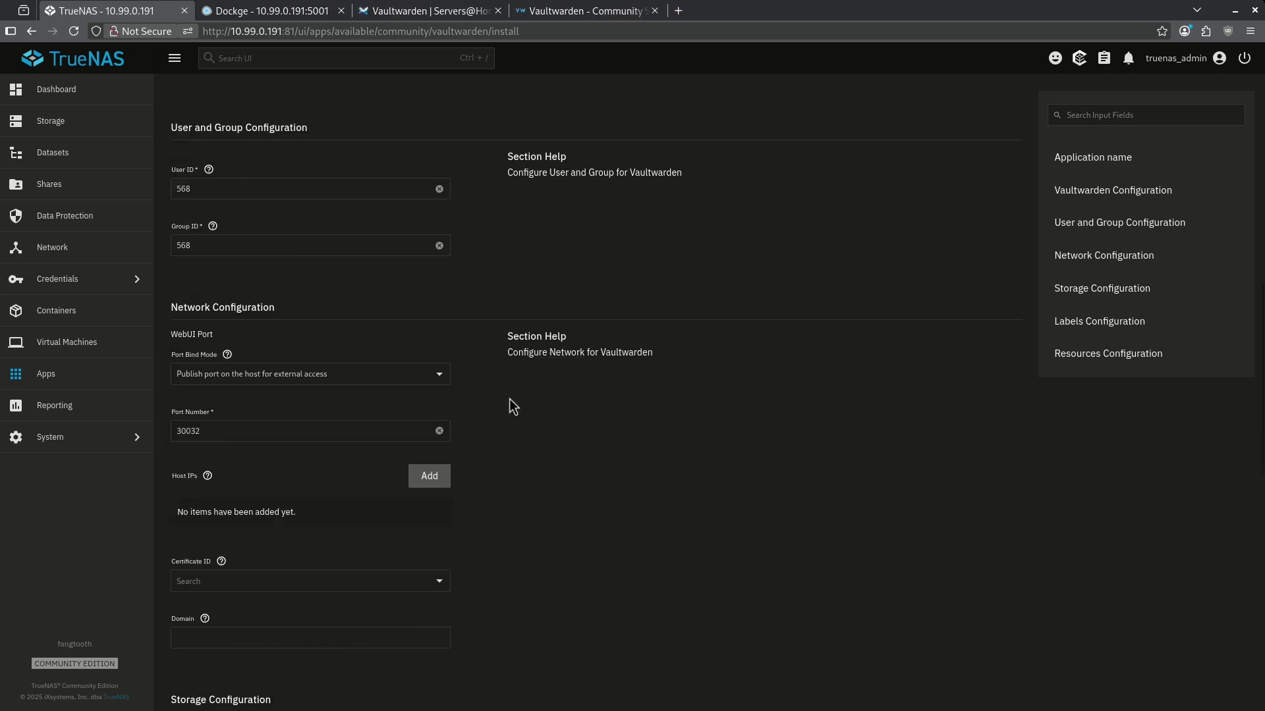
# Store Vaultwarden data in an existing host path, enable automatic Postgres permissions, and install.
pyautogui.scroll(-7, 508, 398)
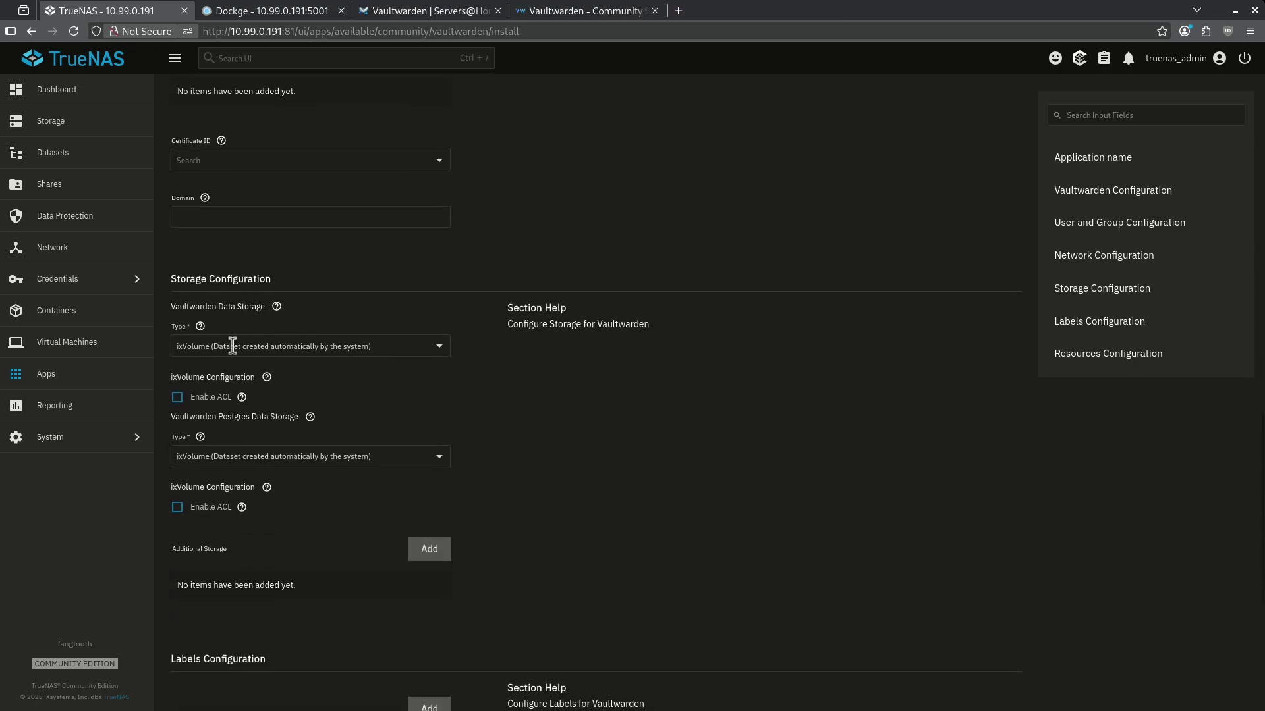
pyautogui.click(231, 346)
pyautogui.click(227, 377)
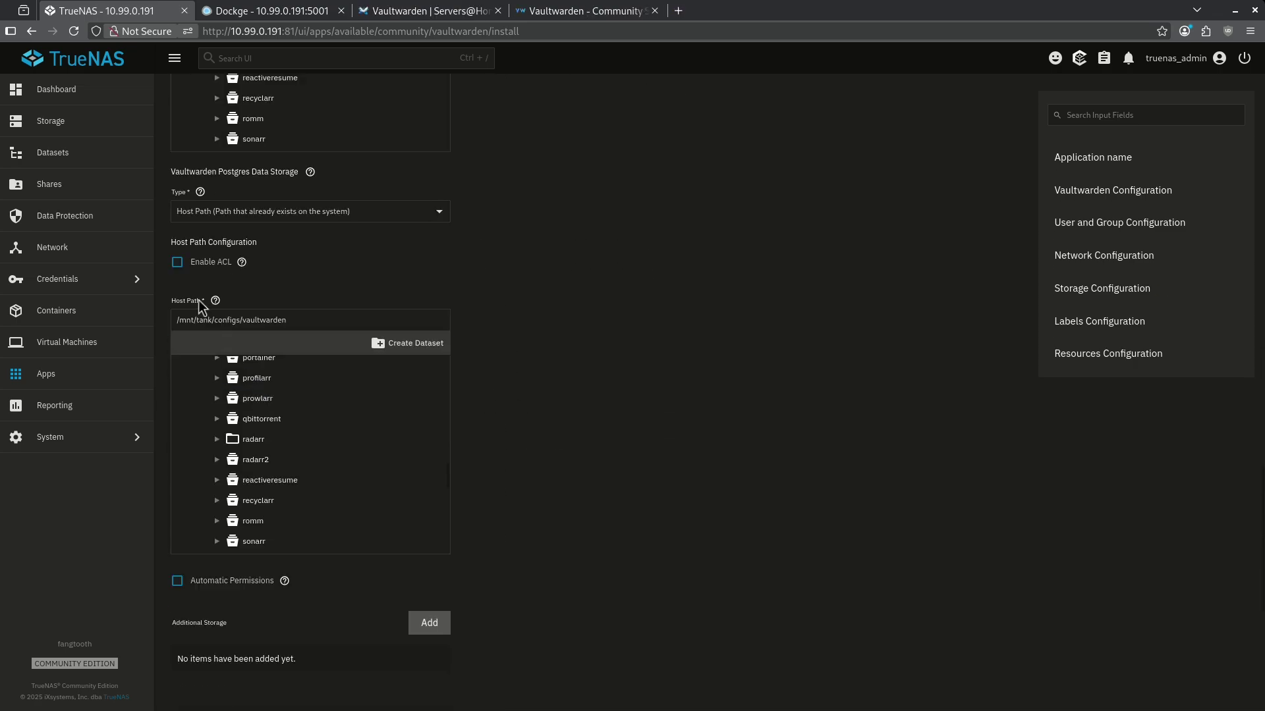
pyautogui.moveTo(216, 171); pyautogui.dragTo(295, 173)
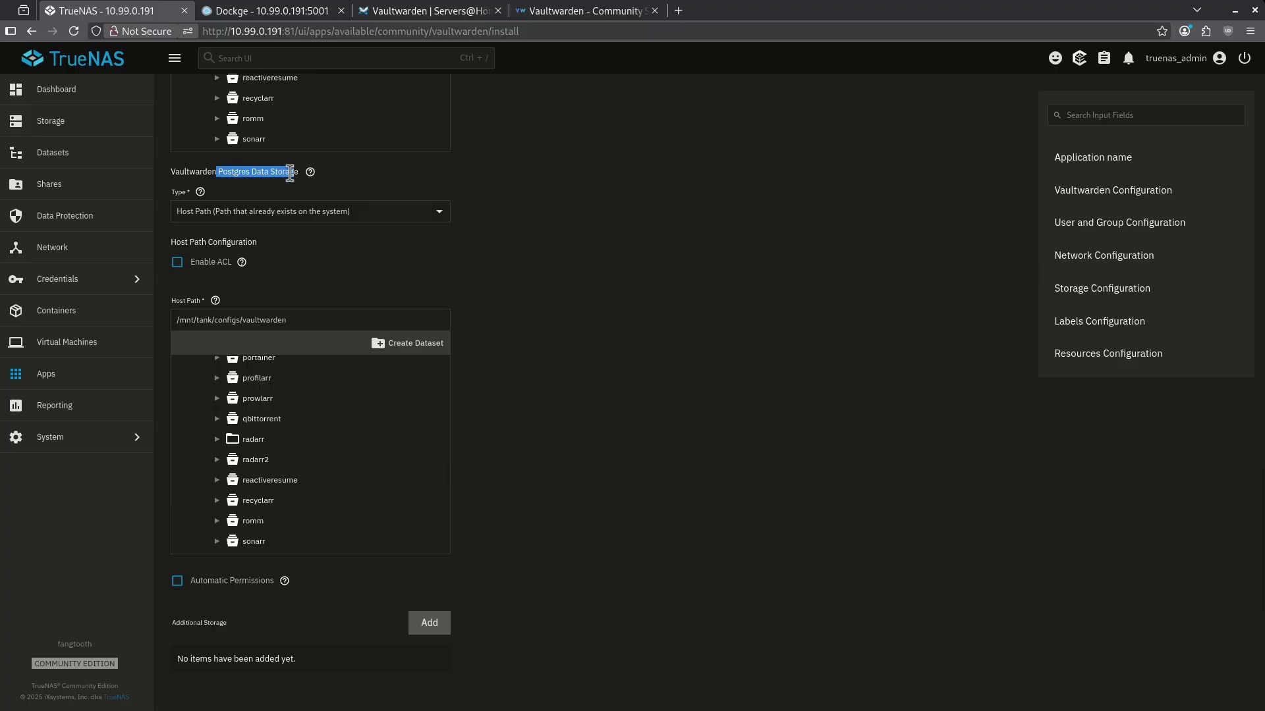
pyautogui.click(178, 583)
pyautogui.scroll(-6, 274, 589)
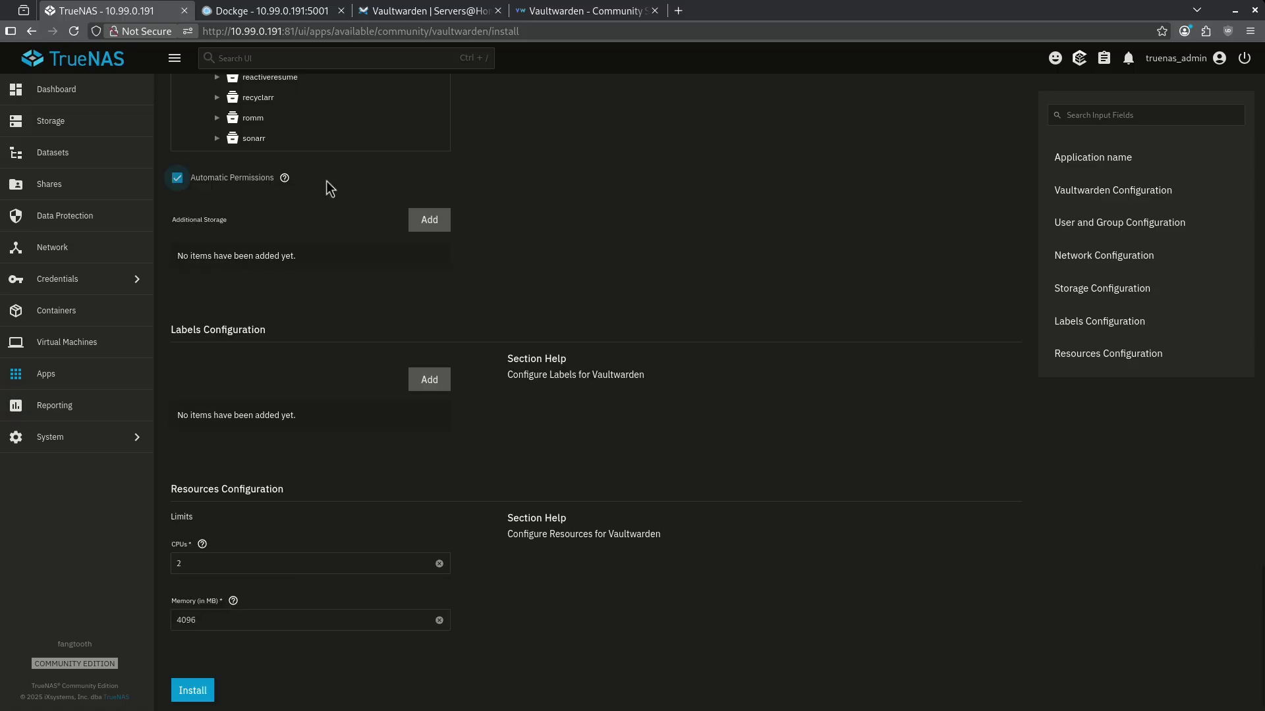
pyautogui.click(201, 690)
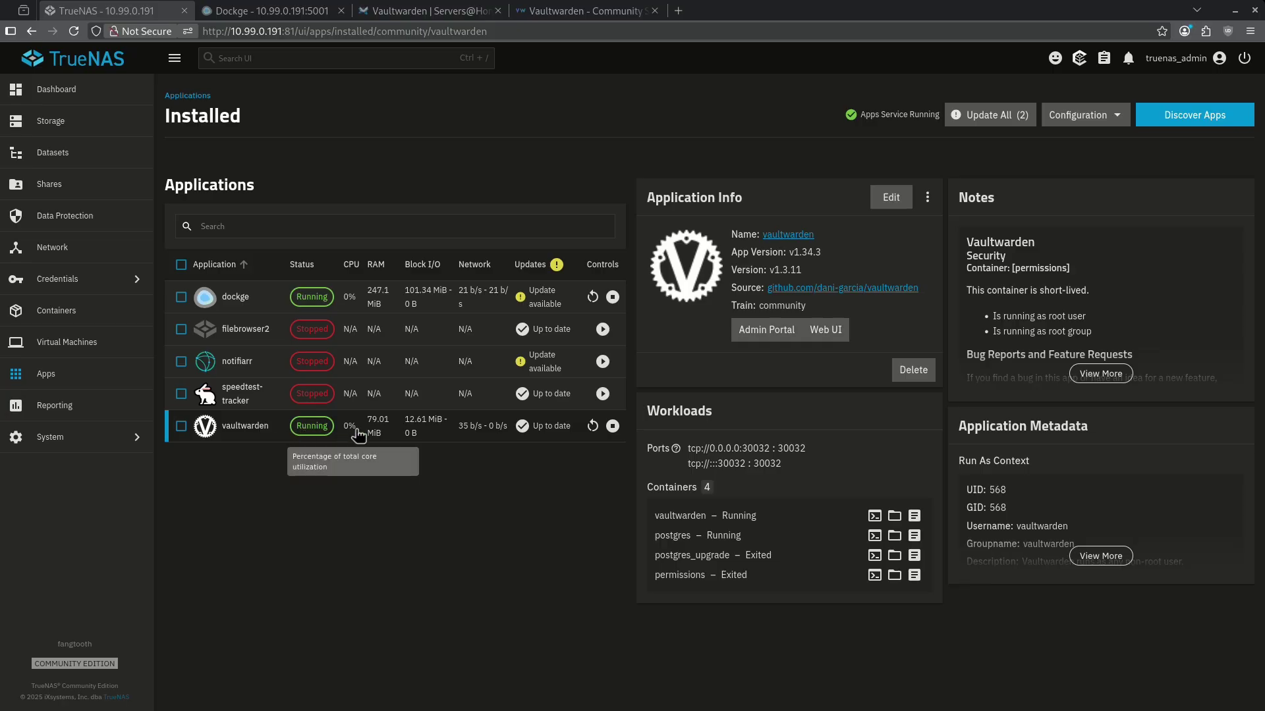
# Copy the Docker Compose file from the Vaultwarden wiki guide.
pyautogui.click(381, 11)
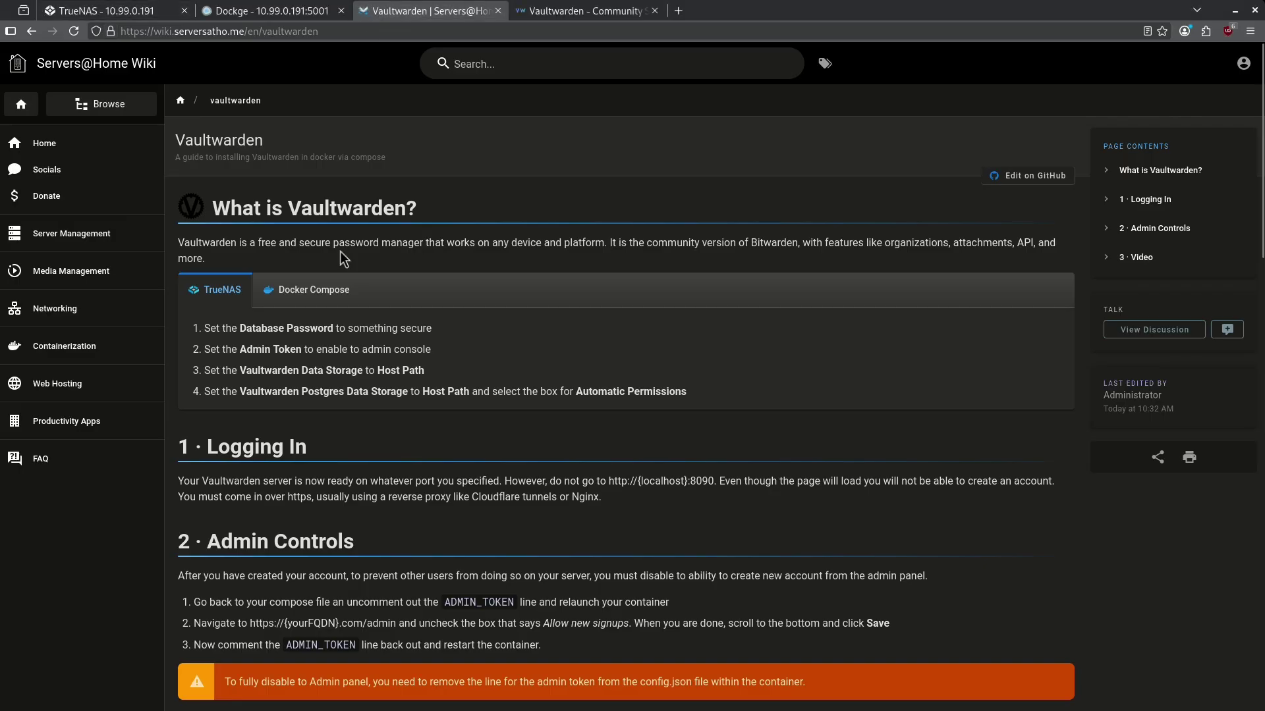
pyautogui.click(313, 291)
pyautogui.click(1053, 331)
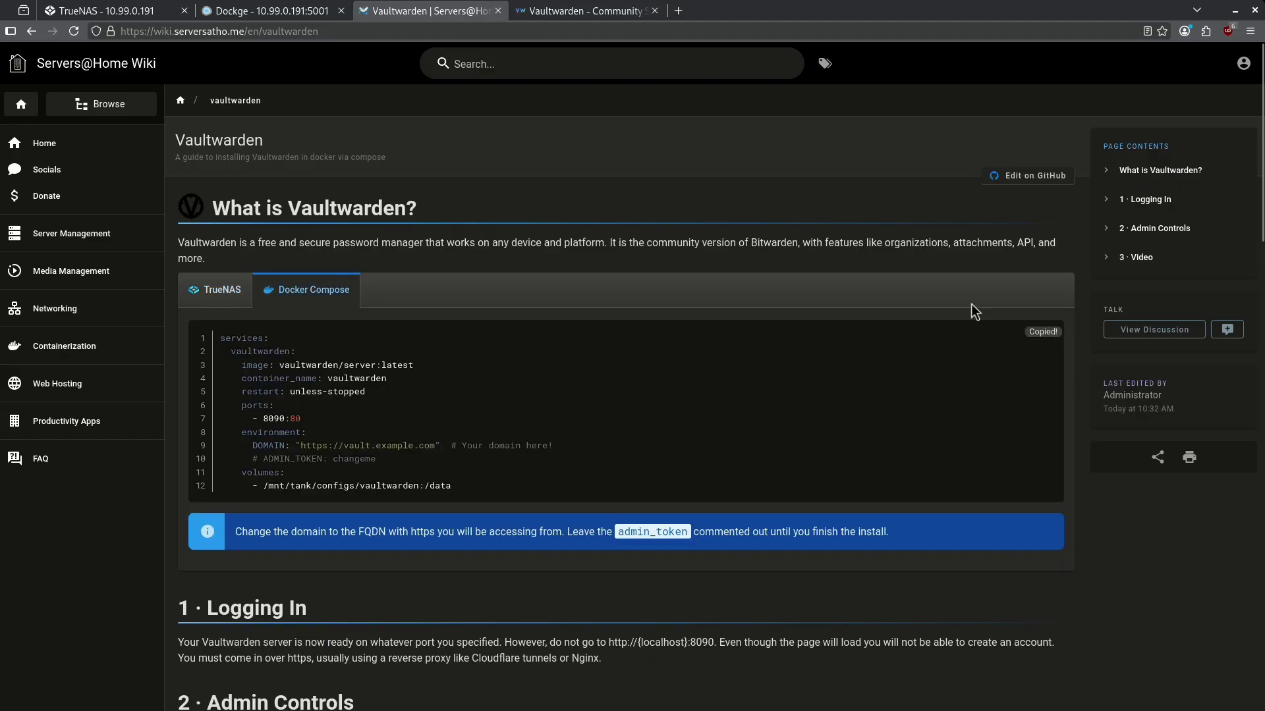
pyautogui.click(270, 11)
# Create a Dockge stack named 'vaultwarden' and replace its YAML with the copied compose file.
pyautogui.click(63, 113)
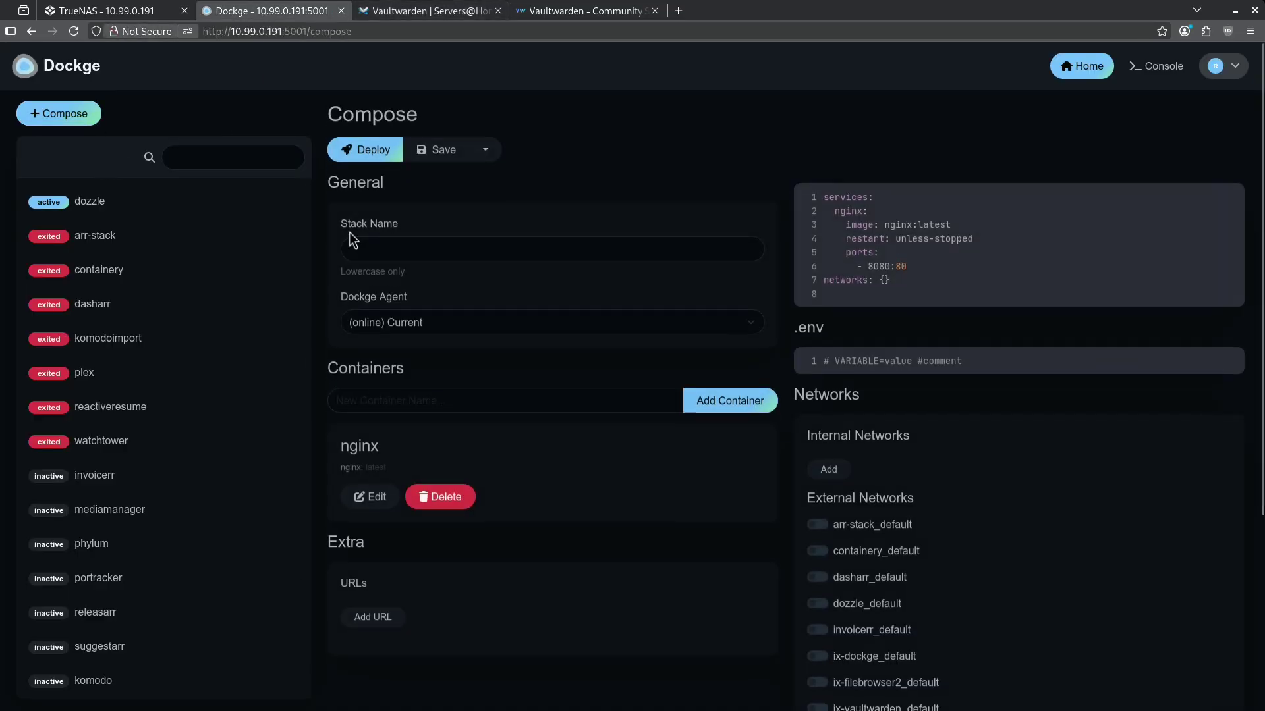
pyautogui.click(395, 248)
pyautogui.write('vaultwarden')
pyautogui.click(957, 253)
pyautogui.hotkey('ctrl', 'a')
pyautogui.hotkey('ctrl', 'v')
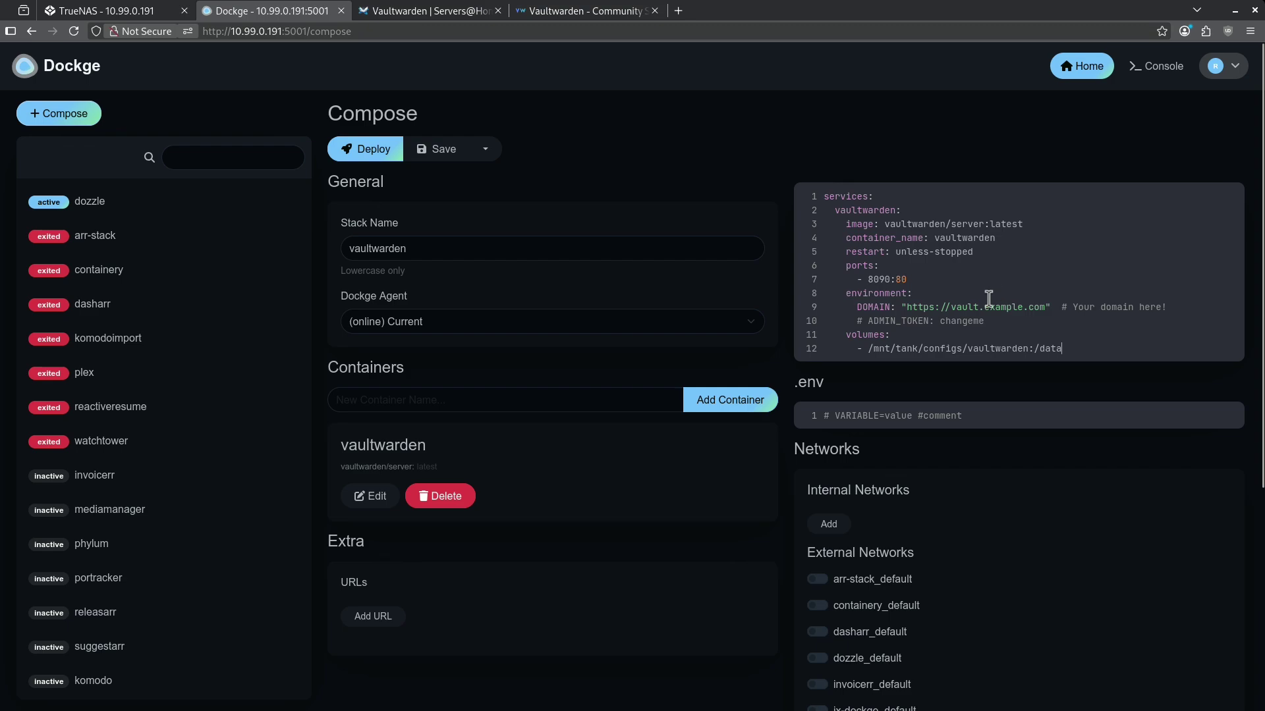
# Uncomment the ADMIN_TOKEN line and close the Dockge tab.
pyautogui.click(869, 321)
pyautogui.press('BackSpace')
pyautogui.press('BackSpace')
pyautogui.hotkey('ctrl', 'w')
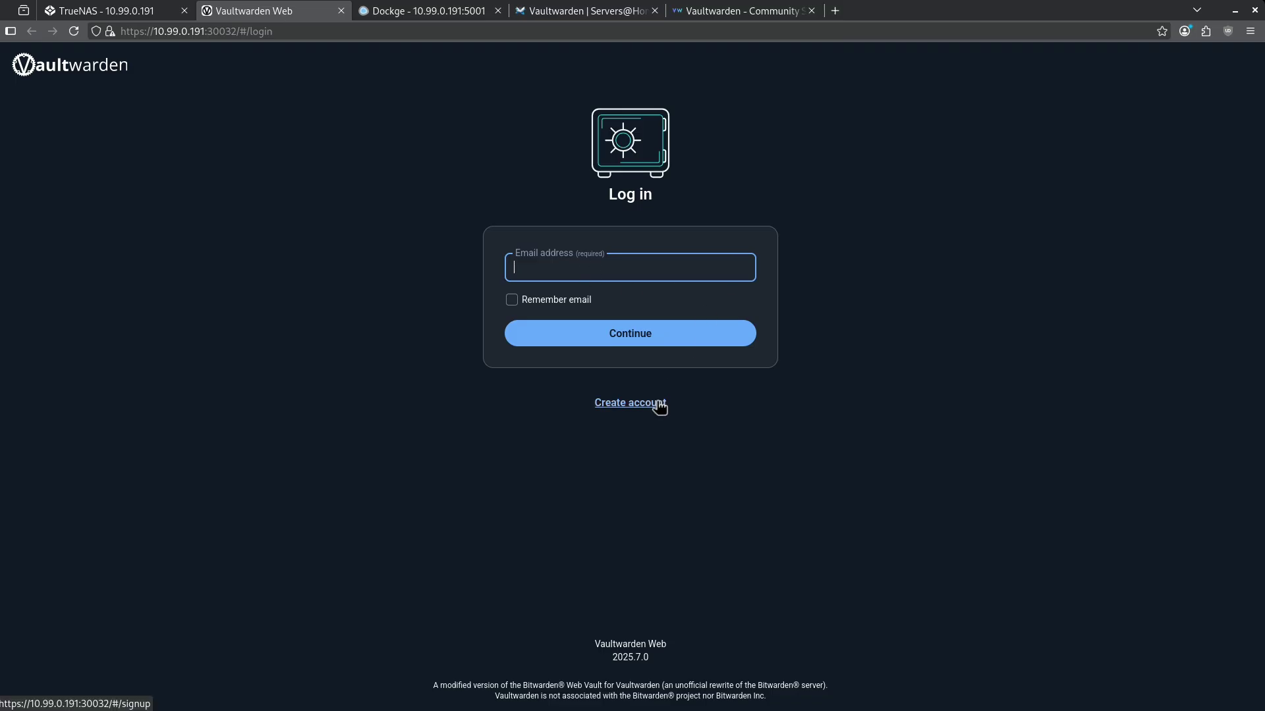
# Start a new account by entering the email address and name.
pyautogui.click(659, 402)
pyautogui.write('admin@admin.com')
pyautogui.press('Tab')
pyautogui.write('admin')
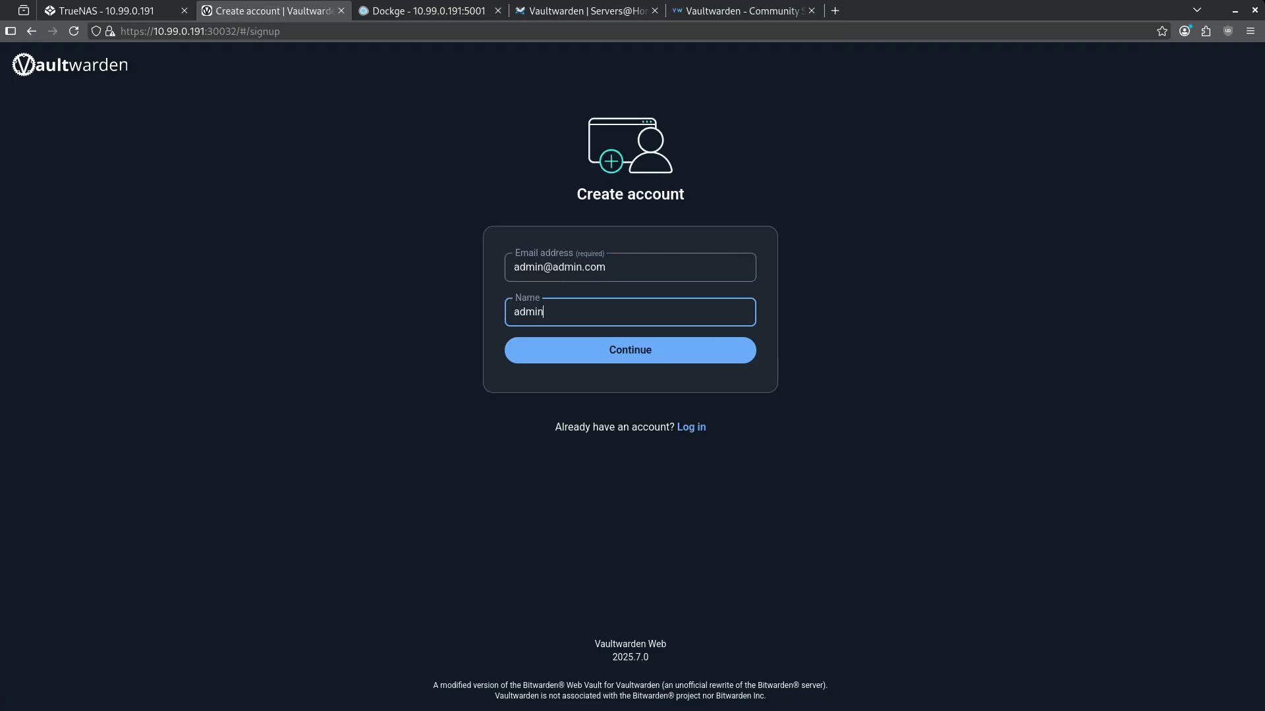
pyautogui.press('Return')
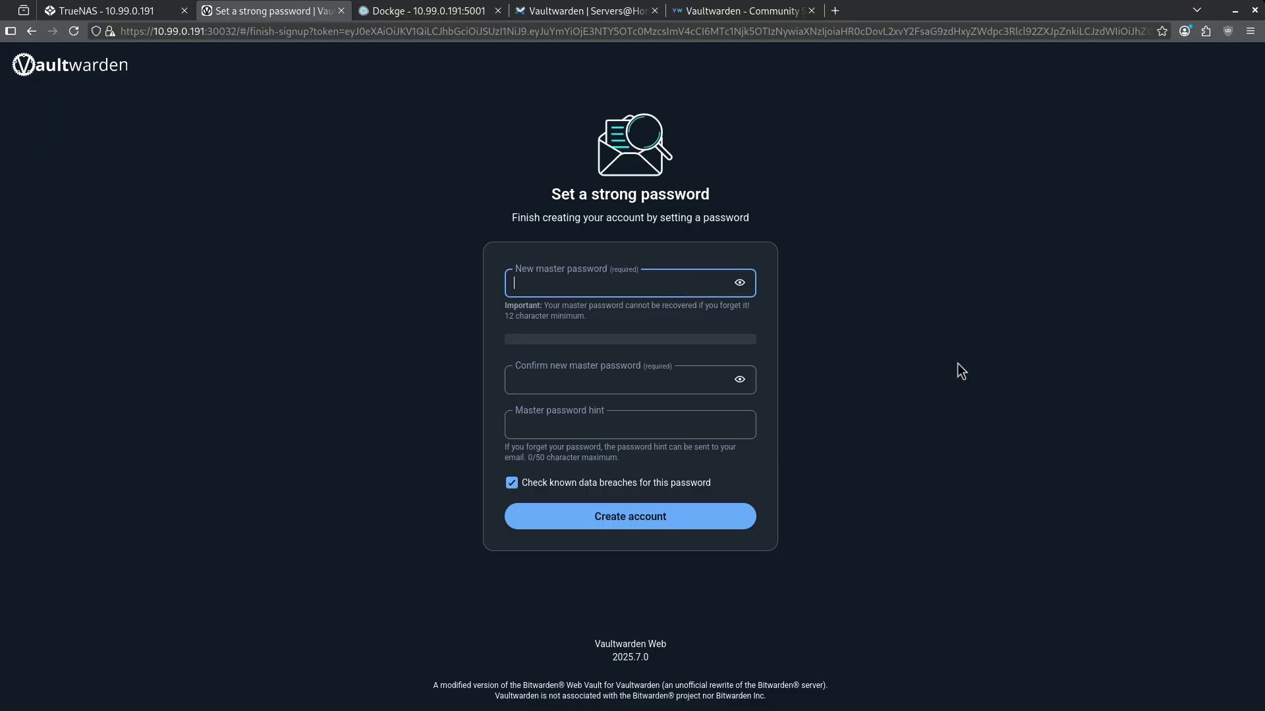
# Set and confirm the master password to create the account.
pyautogui.write('adminadmin123456')
pyautogui.press('Tab')
pyautogui.write('adminadmin123456')
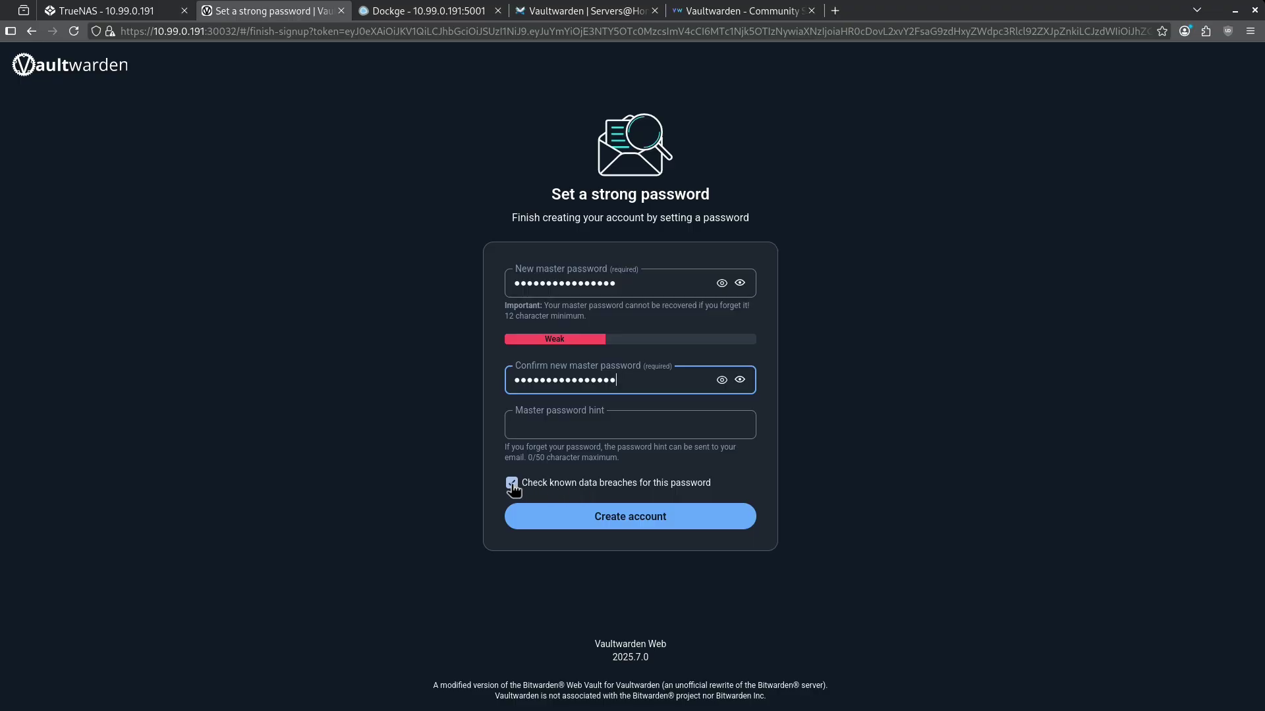
pyautogui.click(695, 515)
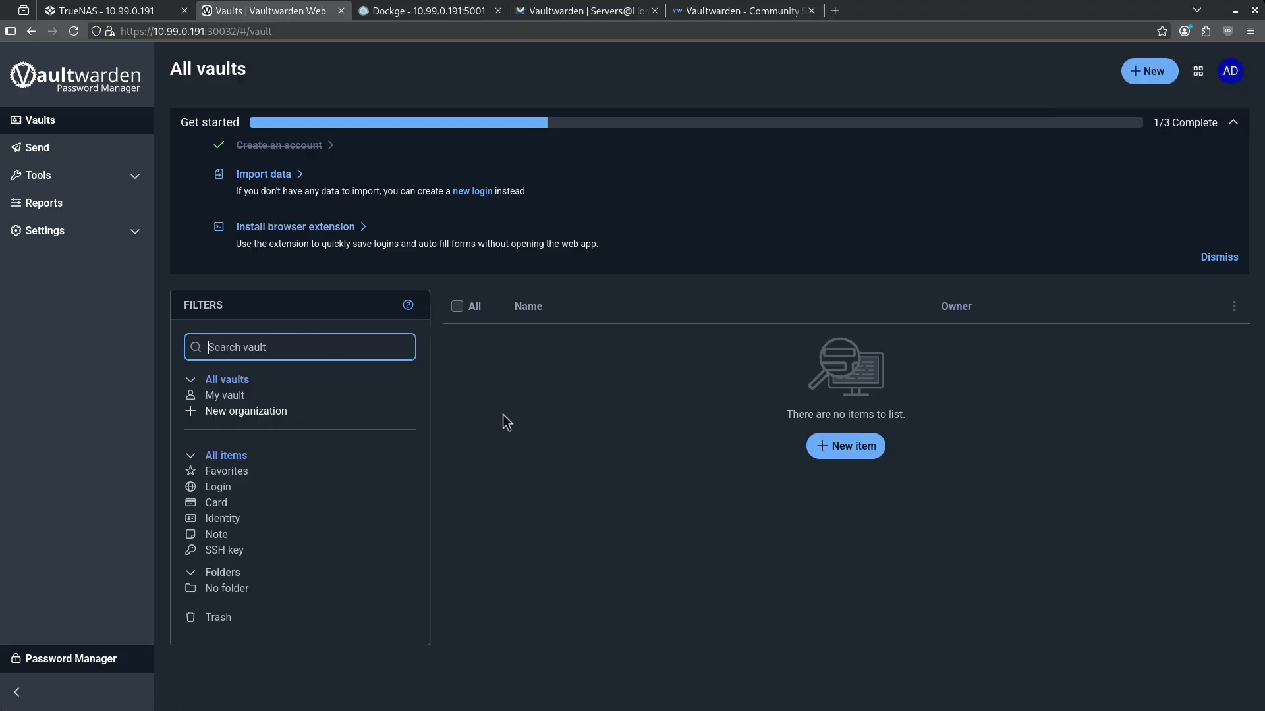
# Discard a new login item without saving and open the account menu.
pyautogui.click(828, 446)
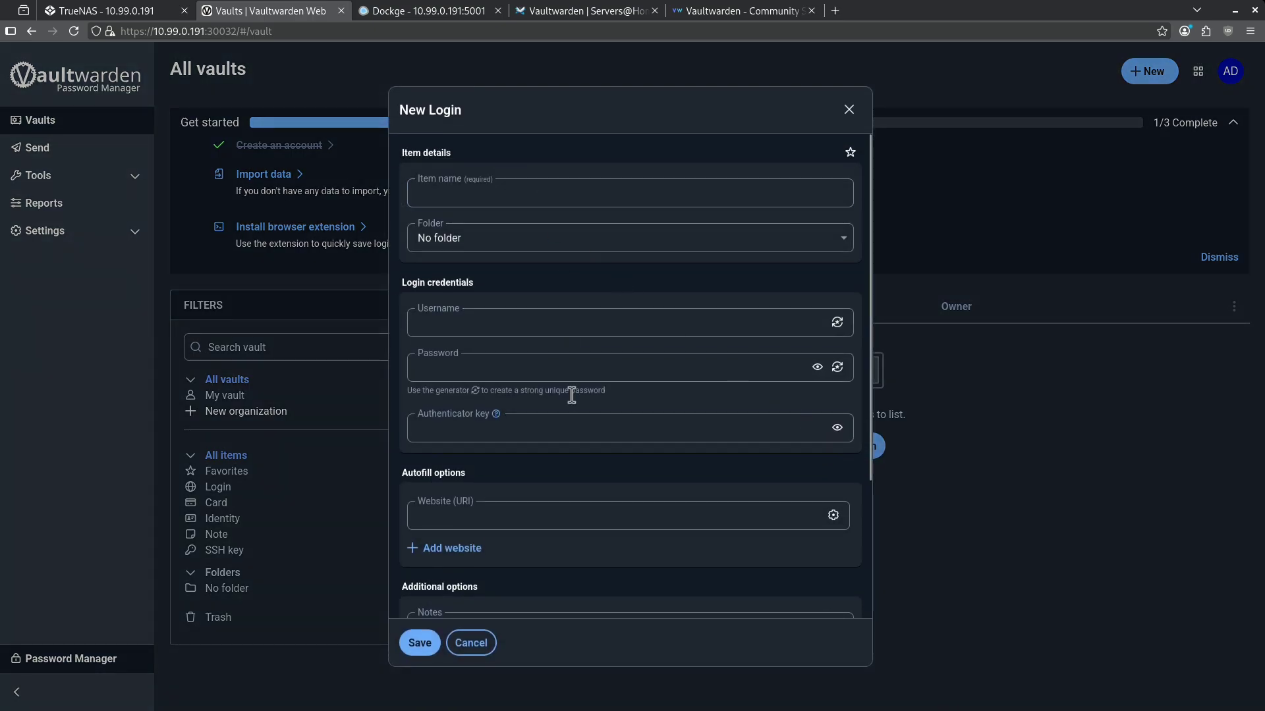
pyautogui.click(483, 189)
pyautogui.press('Escape')
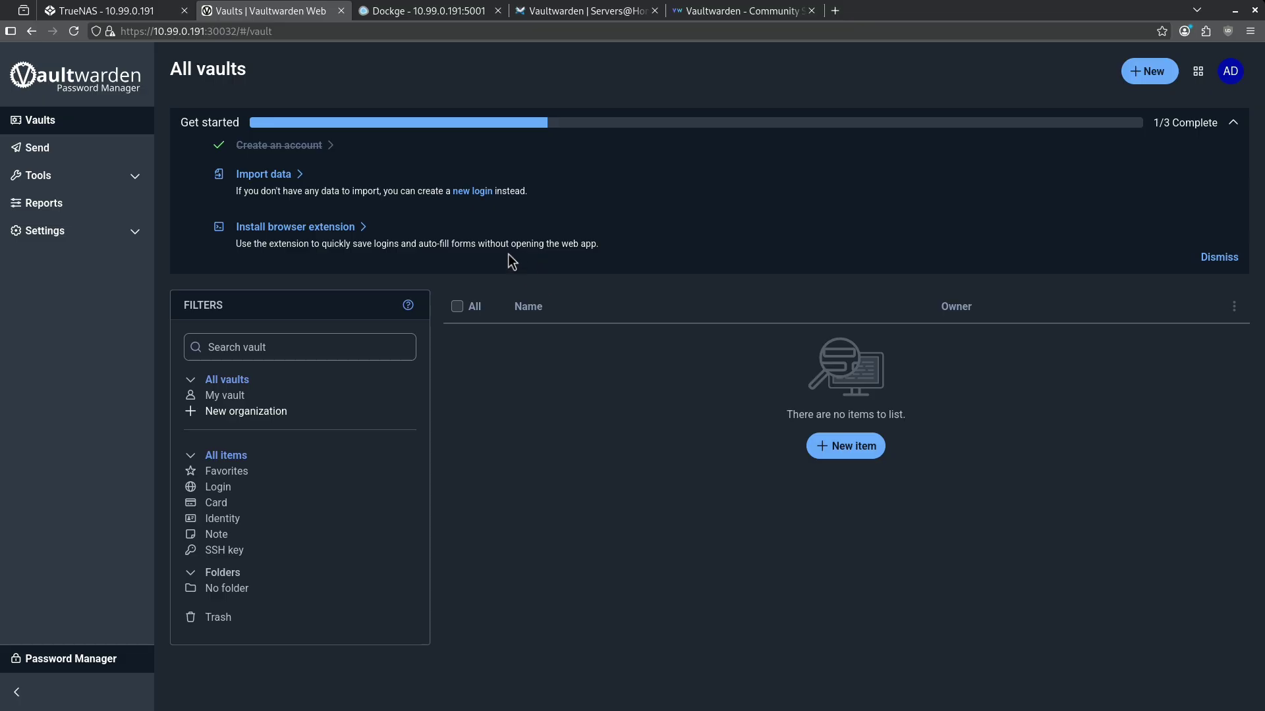
pyautogui.click(1230, 71)
# Log out, then log back in with the account email and master password.
pyautogui.click(1188, 283)
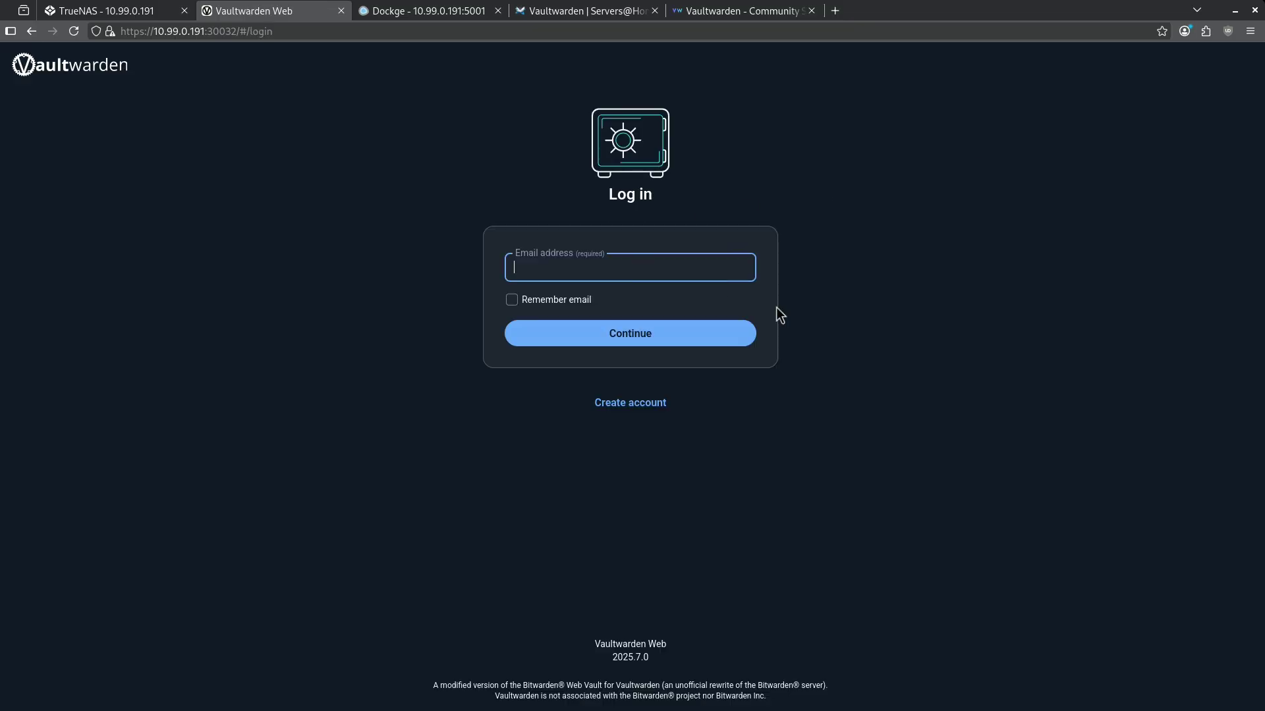
pyautogui.hotkey('ctrl', 'v')
pyautogui.press('Return')
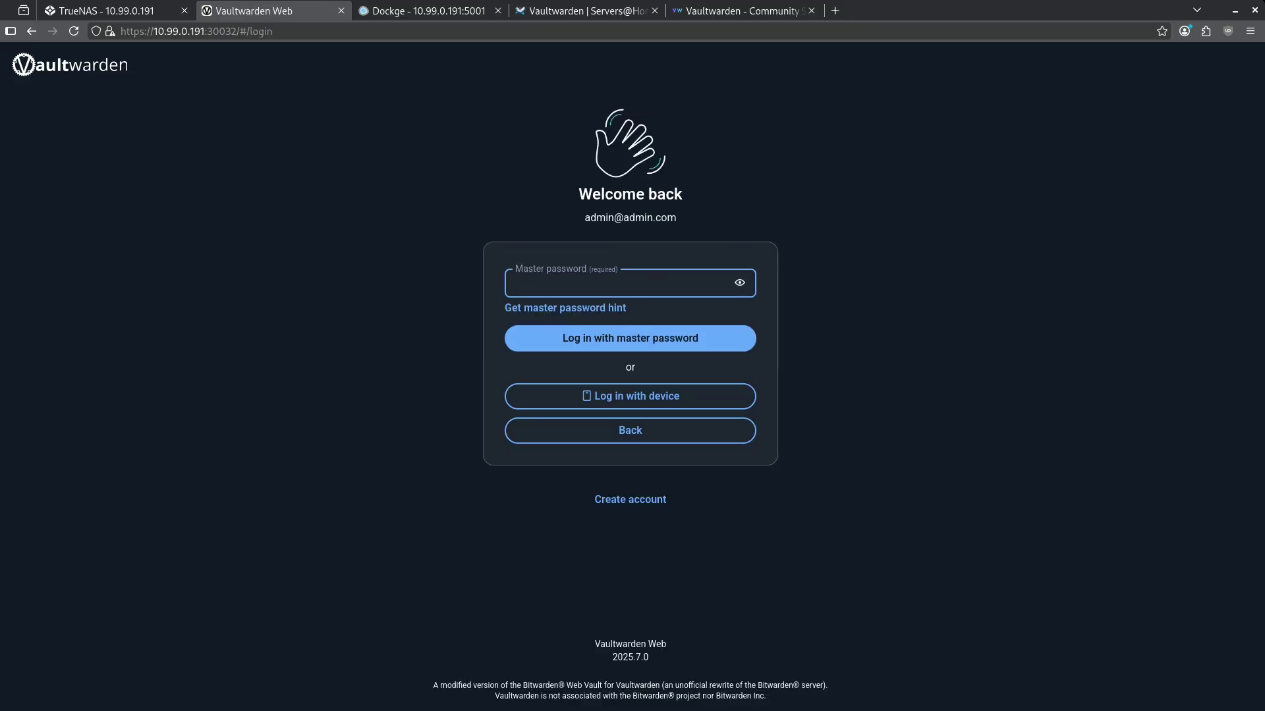
pyautogui.click(516, 335)
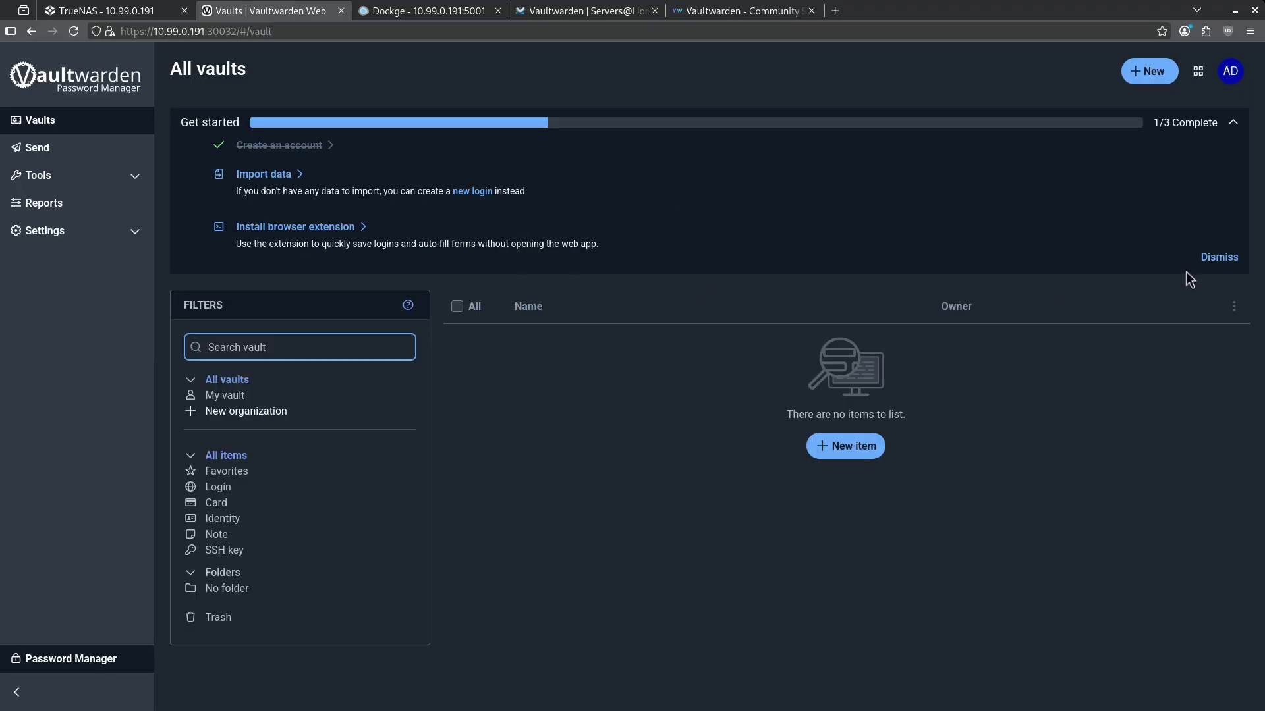
# Dismiss the Get started panel and close the Vaultwarden and Dockge tabs.
pyautogui.click(1216, 255)
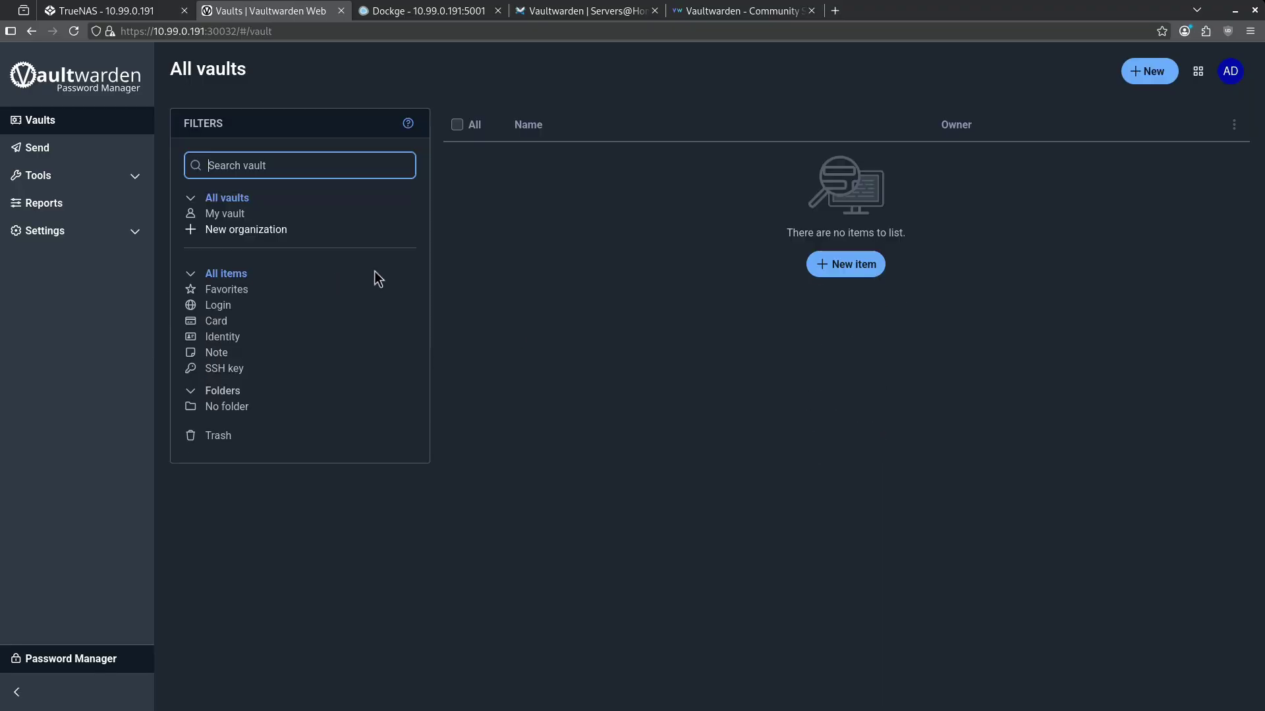
pyautogui.click(341, 11)
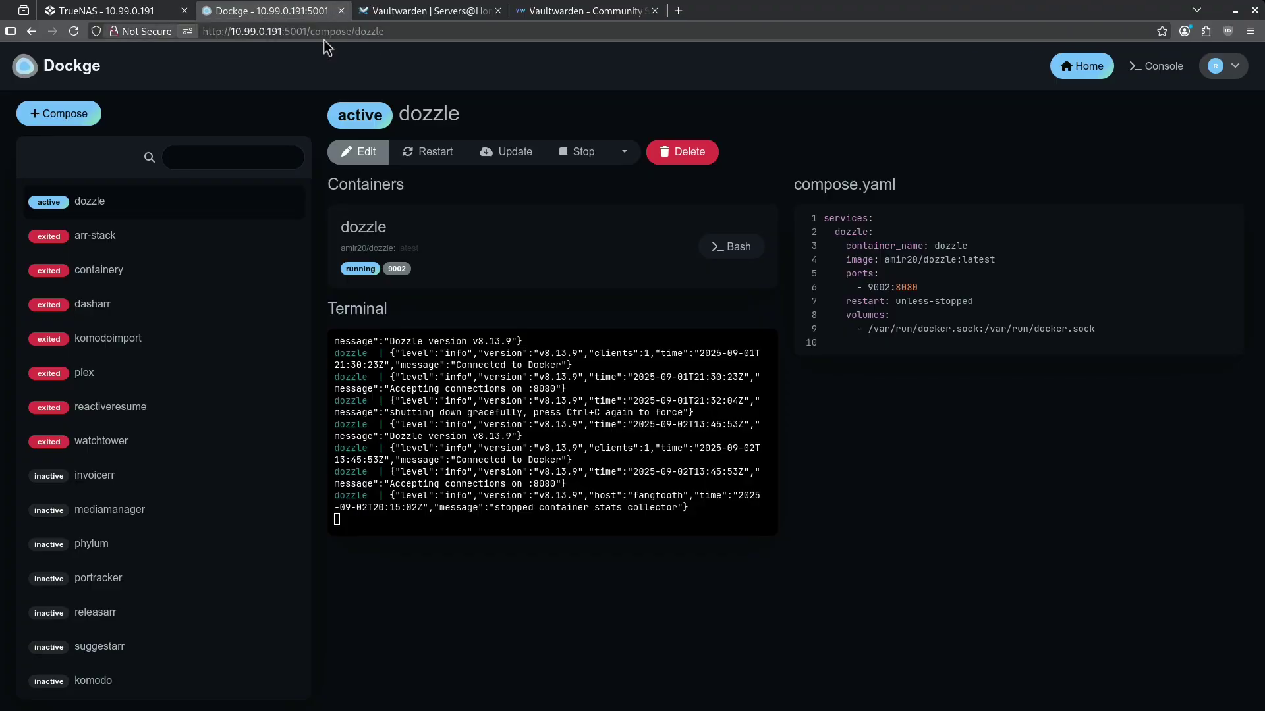
pyautogui.click(340, 11)
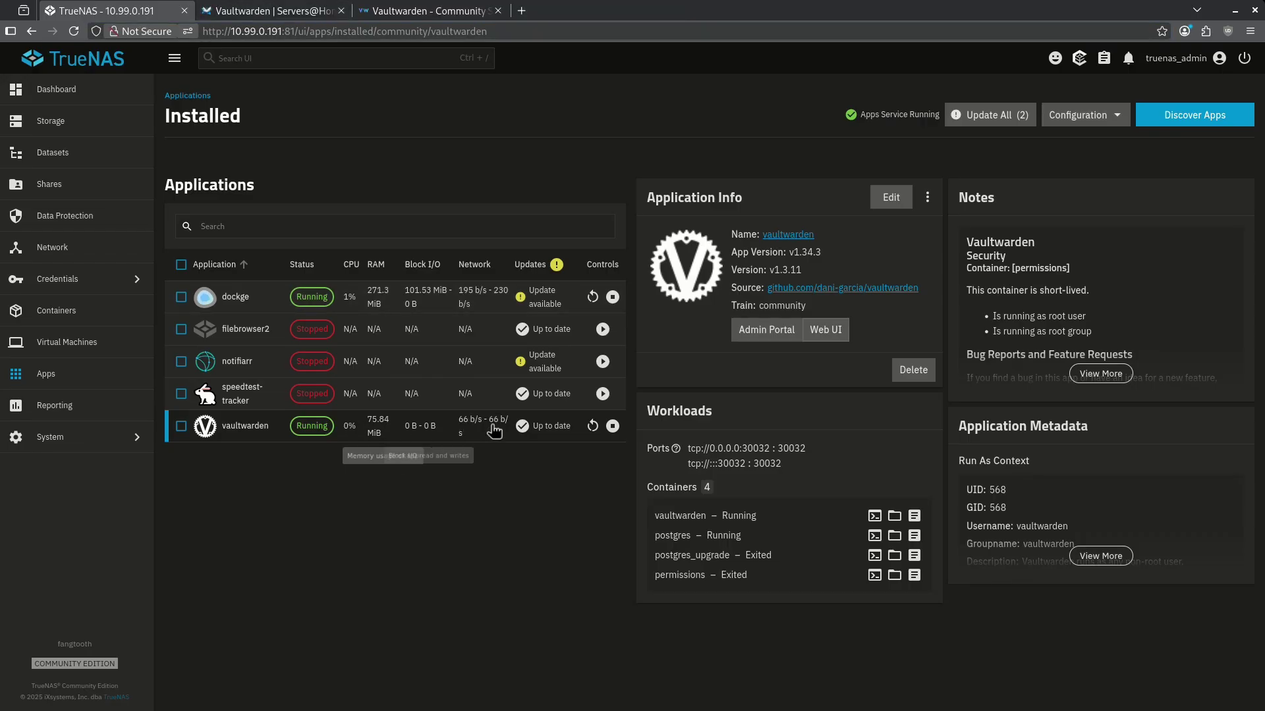
# Enter the Vaultwarden admin portal with the pasted admin token.
pyautogui.click(757, 332)
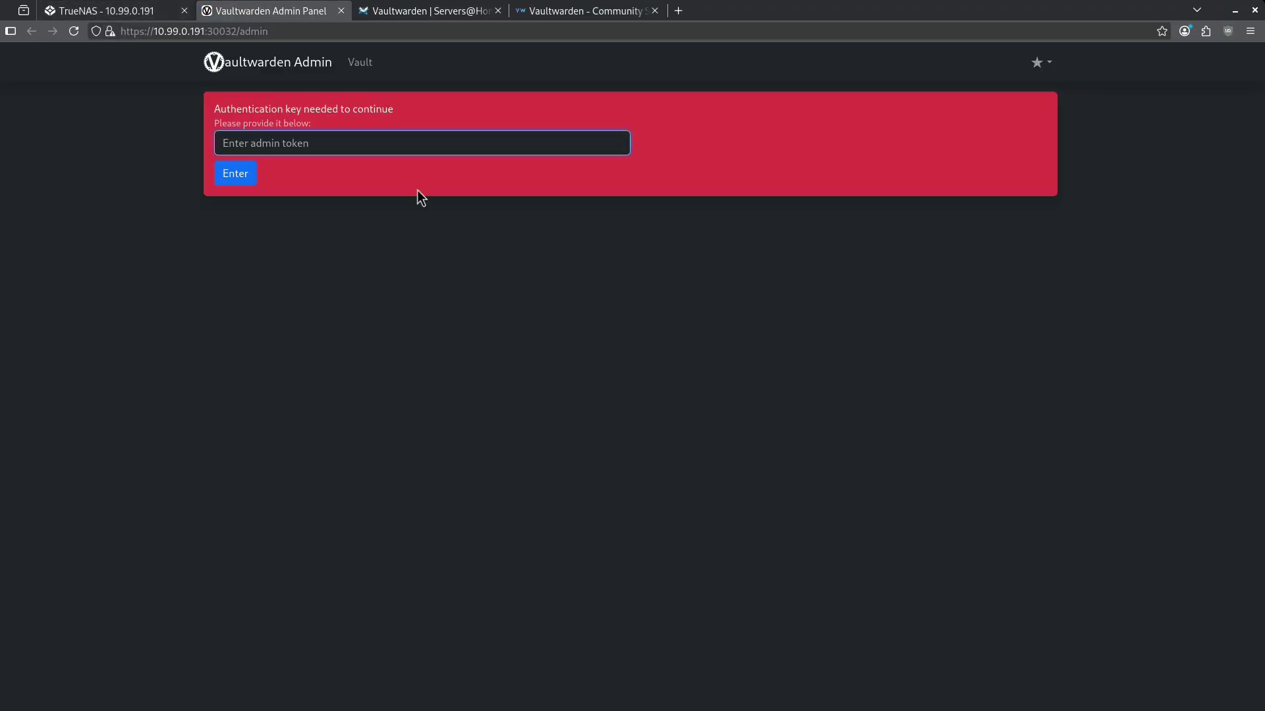
pyautogui.hotkey('ctrl', 'v')
pyautogui.press('Return')
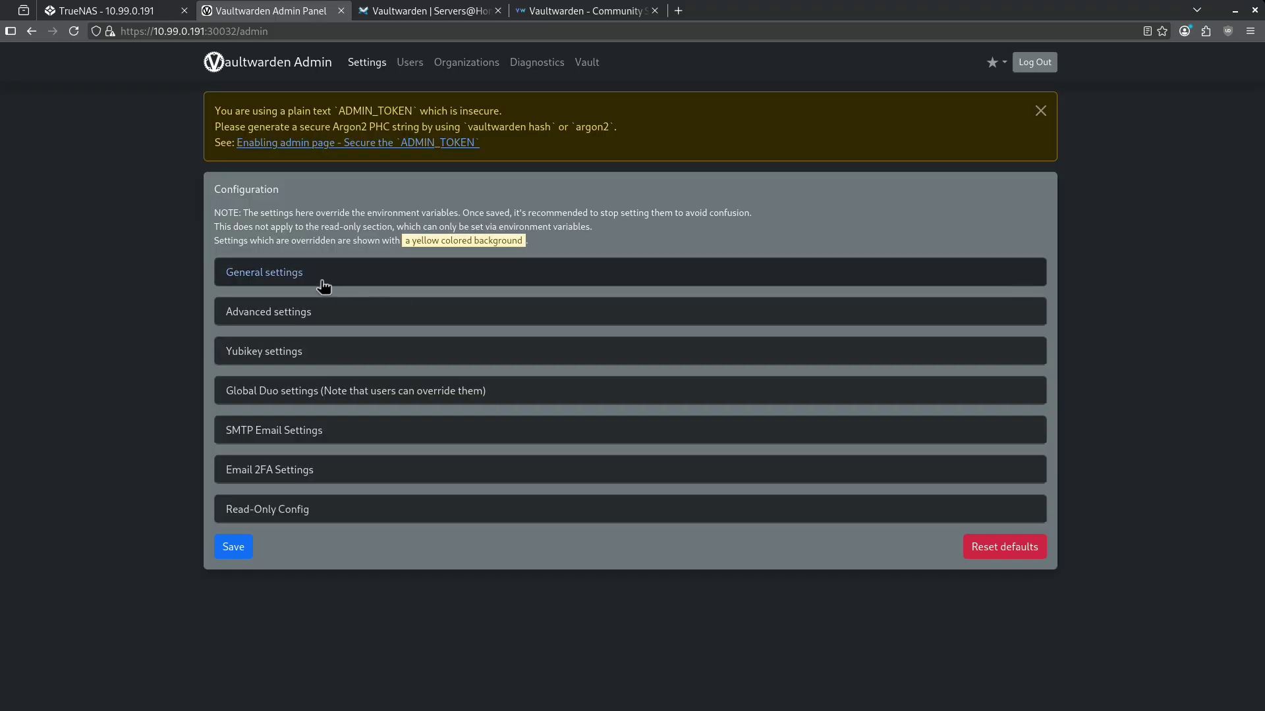
# Turn off Allow new signups in General settings and save.
pyautogui.click(304, 279)
pyautogui.scroll(-6, 584, 470)
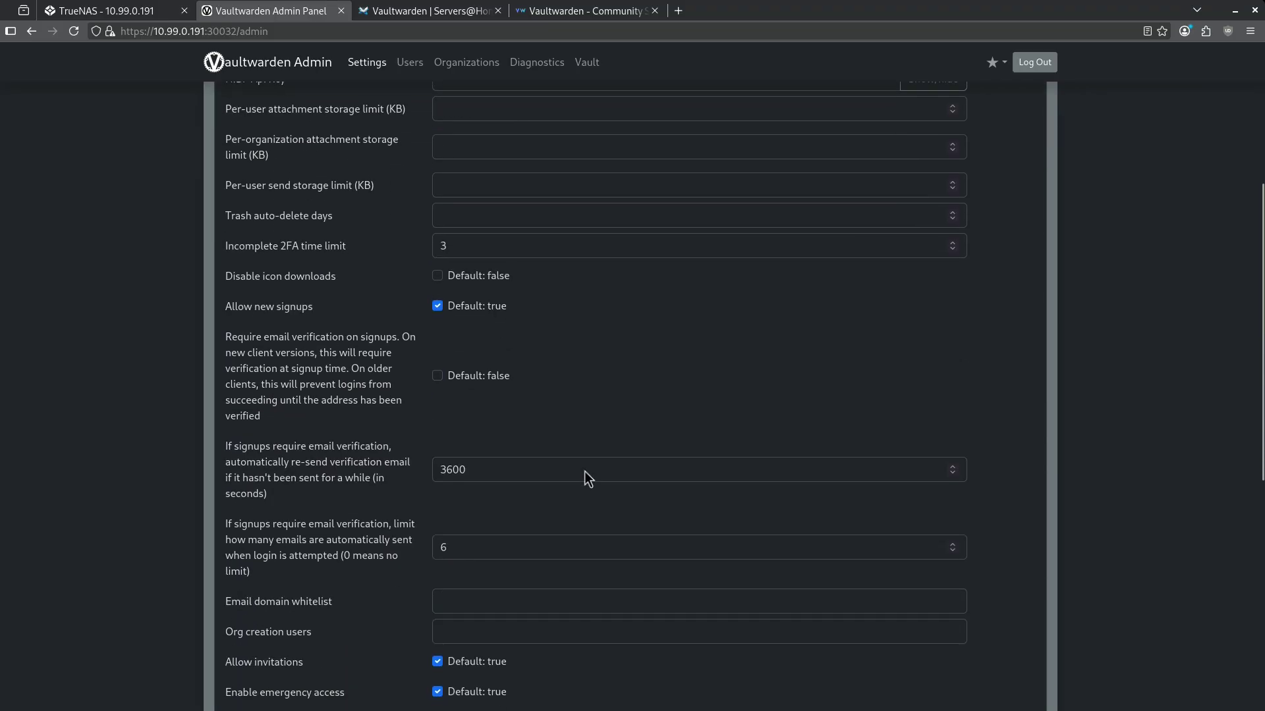
pyautogui.moveTo(227, 154); pyautogui.dragTo(328, 157)
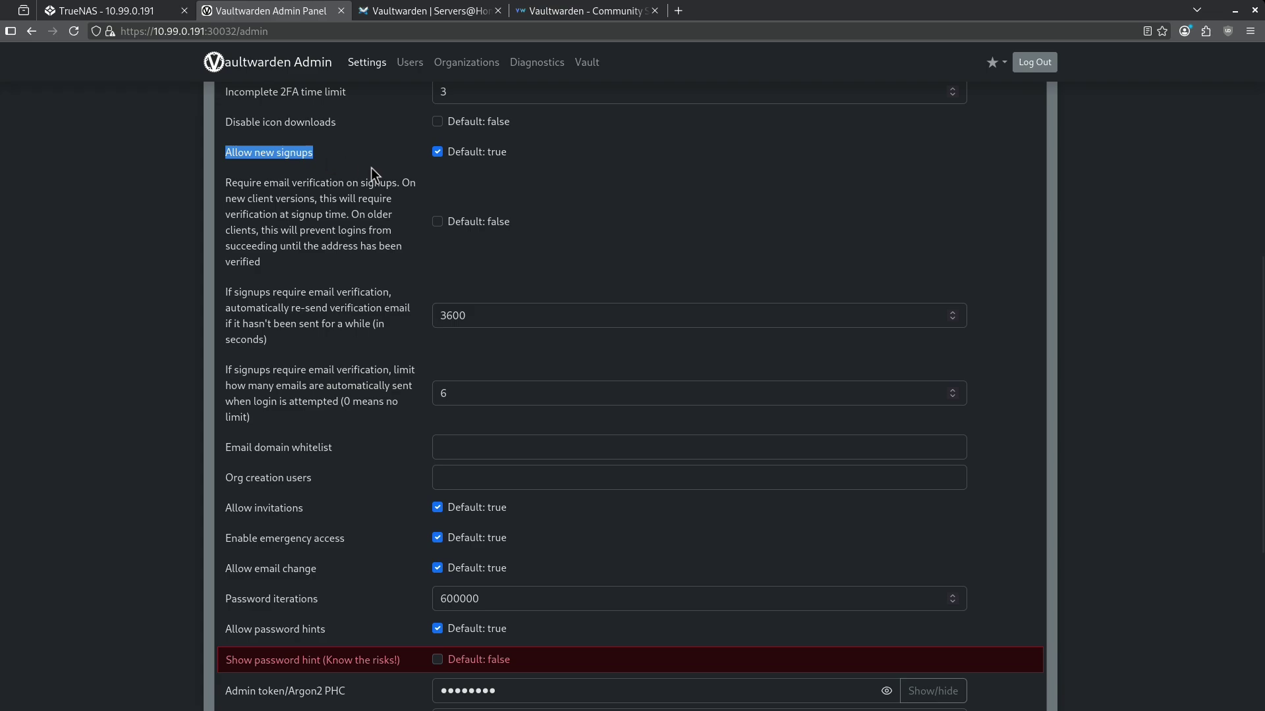
pyautogui.click(438, 152)
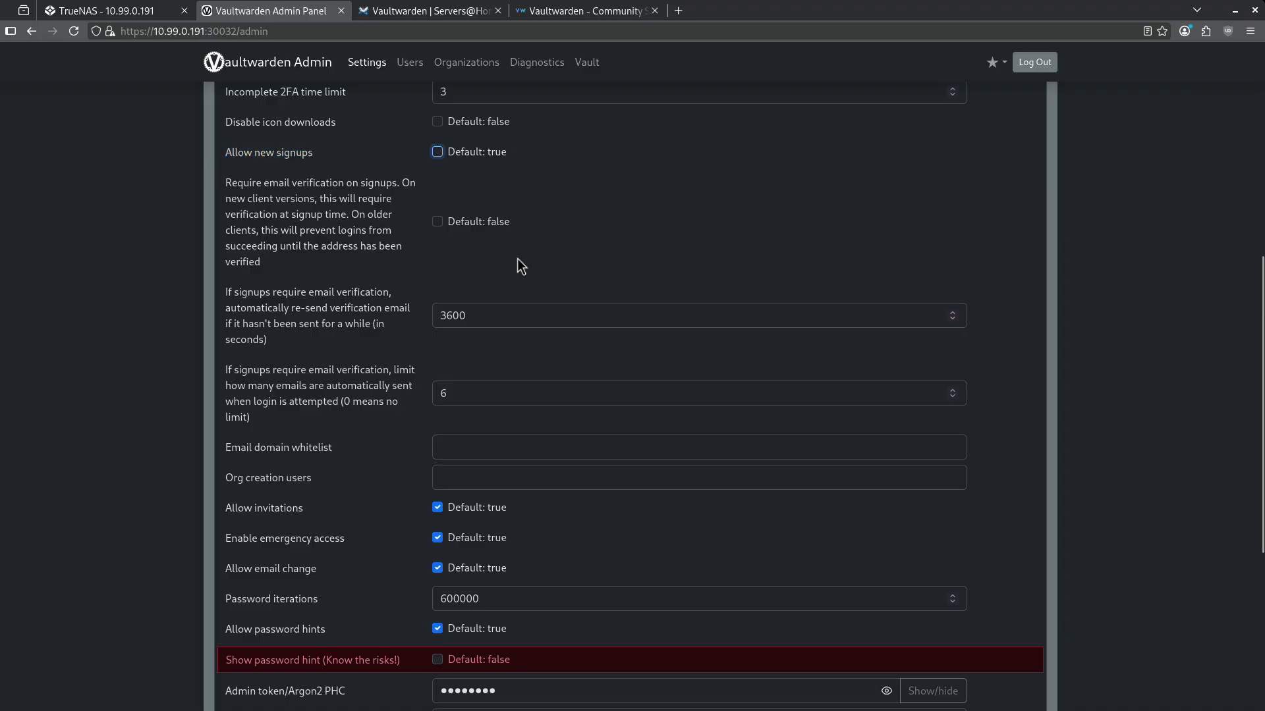
pyautogui.scroll(-5, 738, 624)
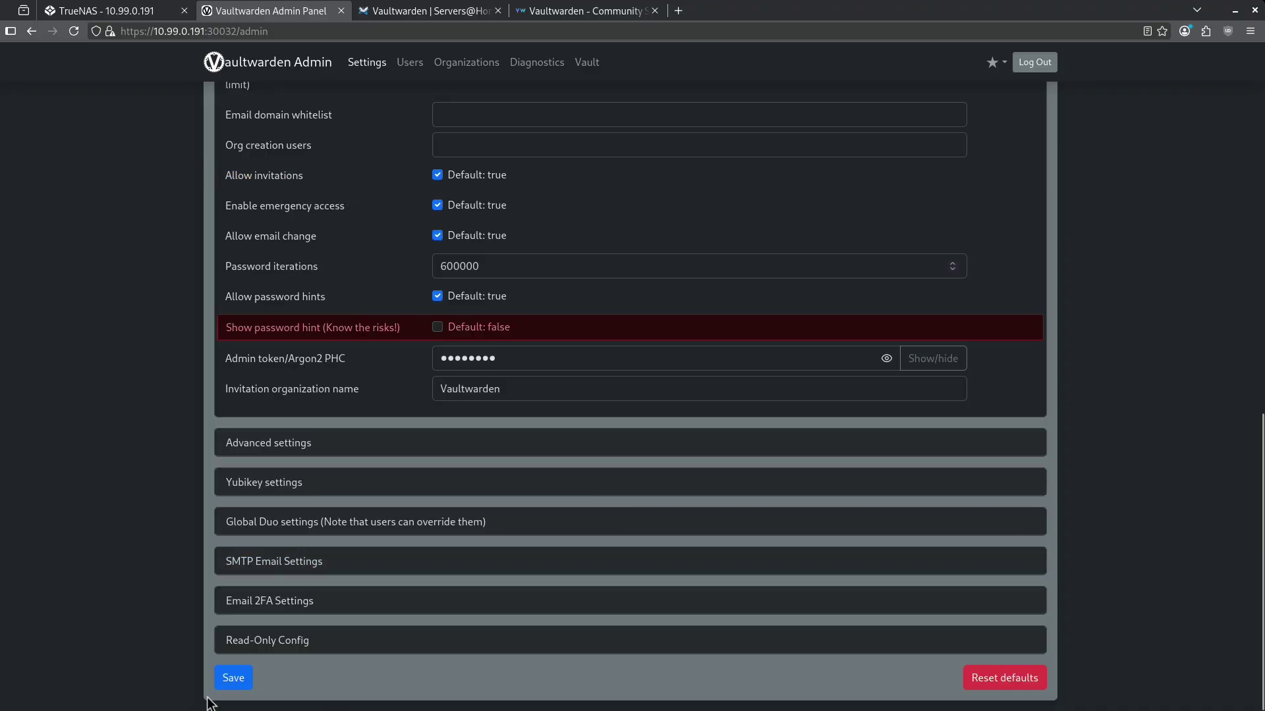
pyautogui.click(233, 679)
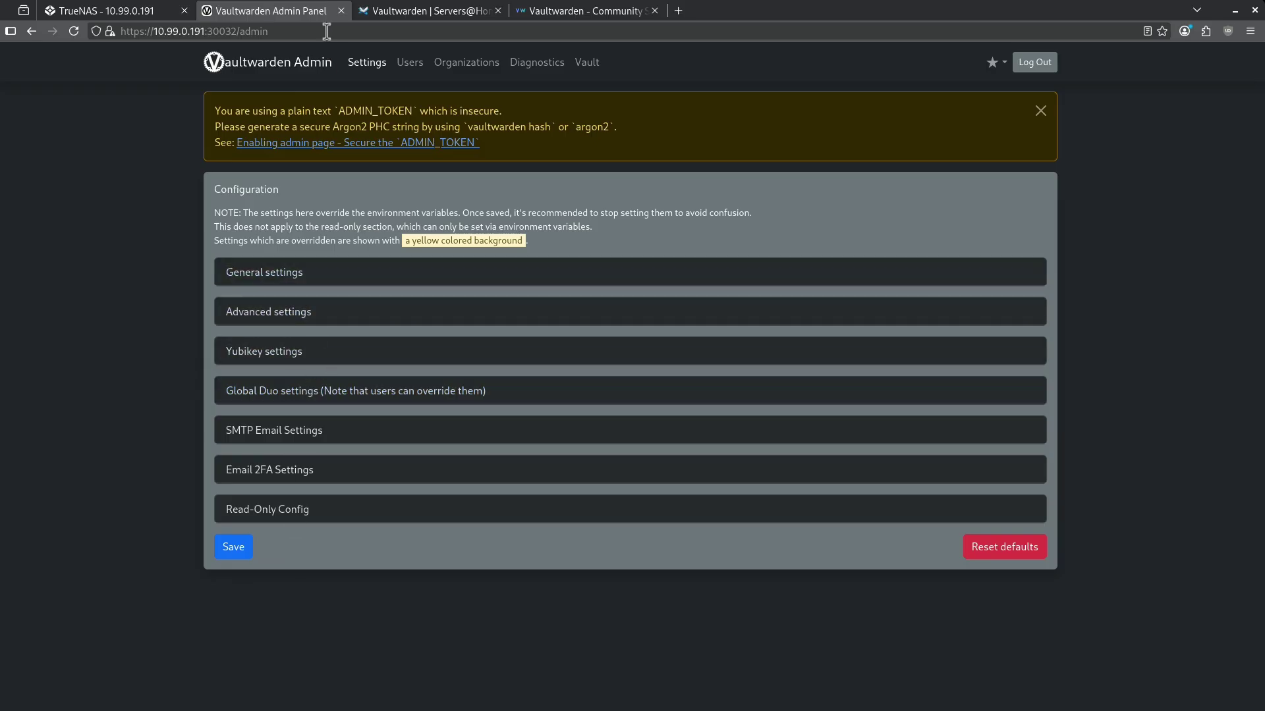
# Clear the Vaultwarden app's Admin Token field in TrueNAS and save the app.
pyautogui.click(340, 12)
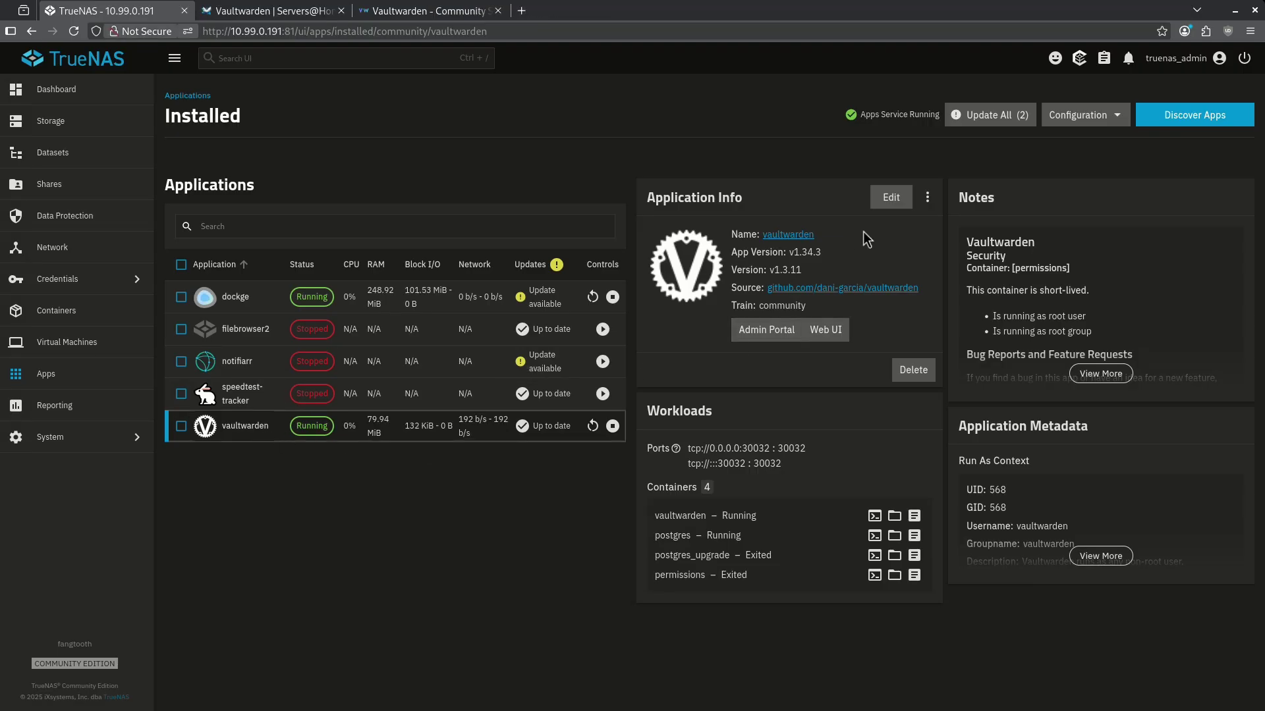
pyautogui.click(890, 199)
pyautogui.doubleClick(240, 527)
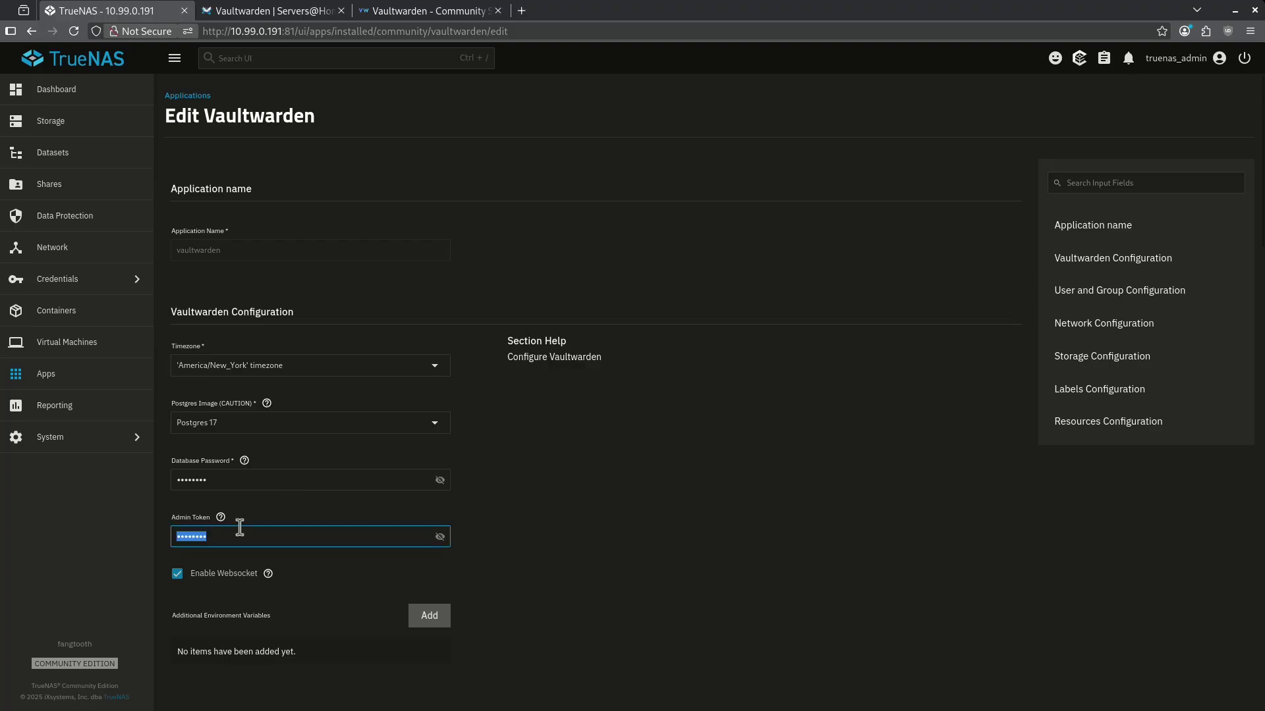
pyautogui.scroll(-15, 564, 512)
pyautogui.click(190, 689)
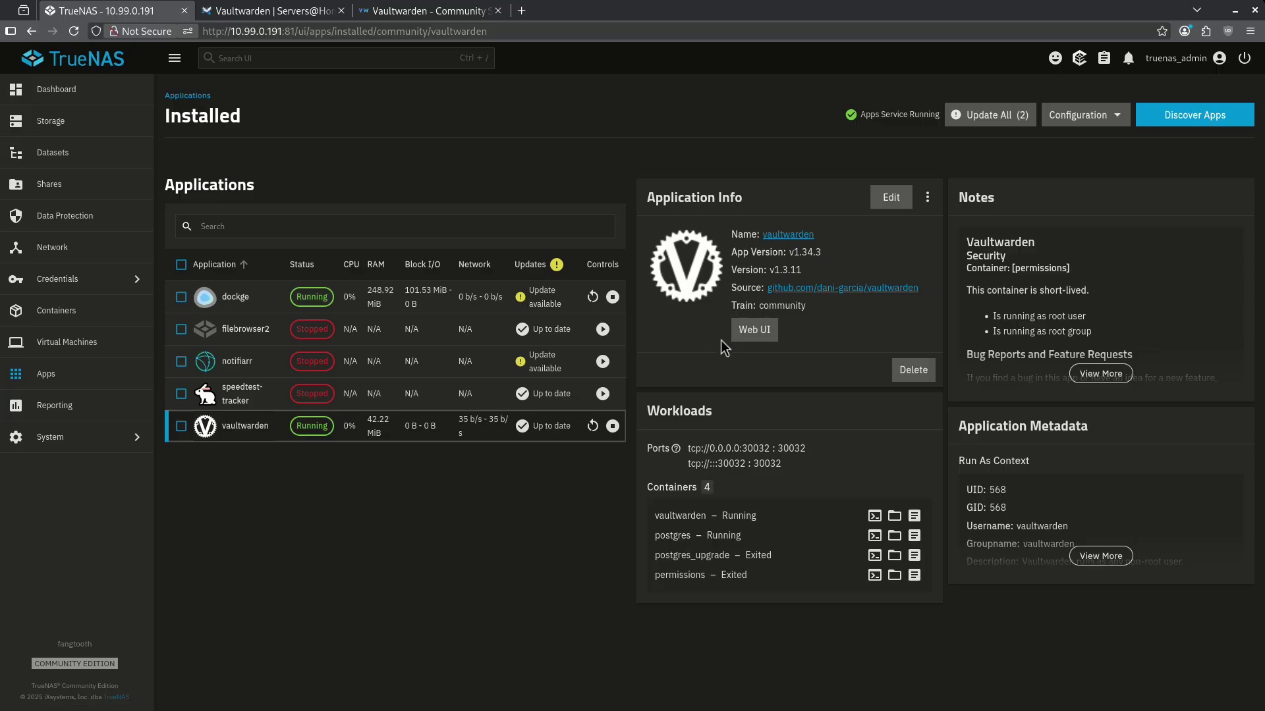
# Open the web vault and change its address from #/login to /admin.
pyautogui.click(755, 330)
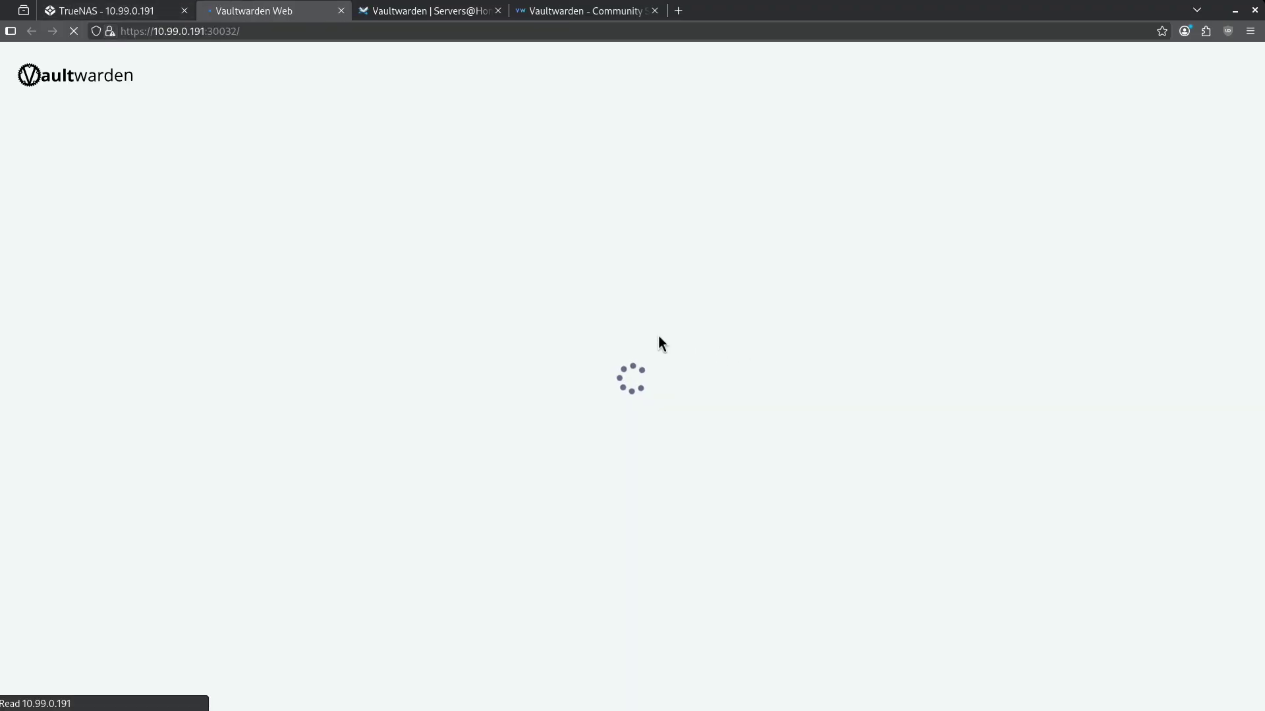
pyautogui.click(289, 32)
pyautogui.press('BackSpace')
pyautogui.press('BackSpace')
pyautogui.press('BackSpace')
pyautogui.press('BackSpace')
pyautogui.press('BackSpace')
pyautogui.press('BackSpace')
pyautogui.press('BackSpace')
pyautogui.write('admin@admin.com')
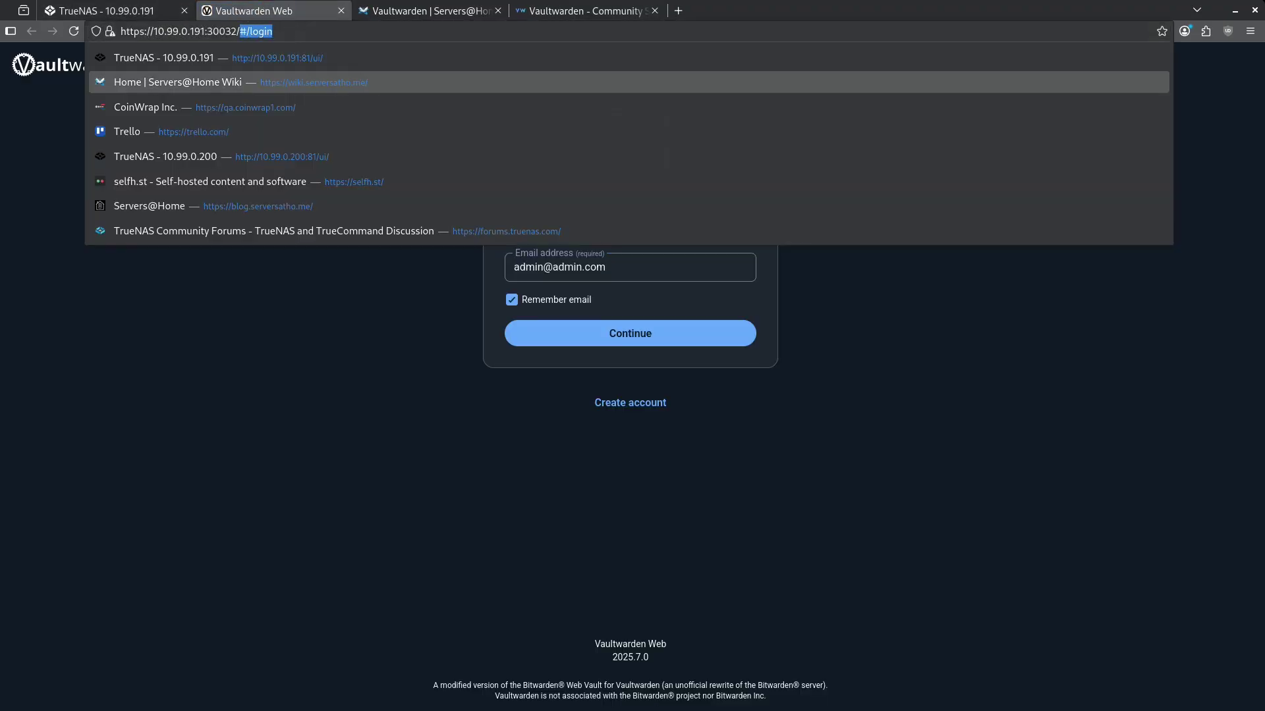
pyautogui.press('Return')
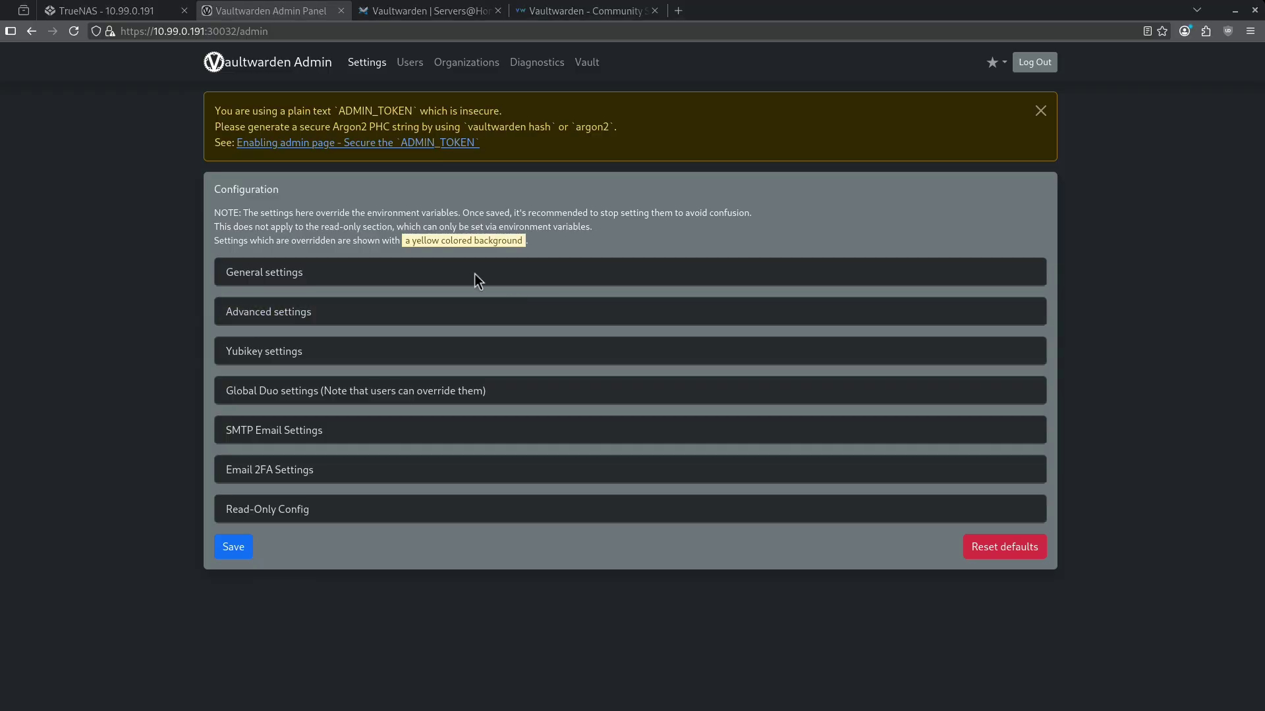
# Close the Vaultwarden admin tab and open the TrueNAS shell in /mnt/tank/.
pyautogui.hotkey('ctrl', 'w')
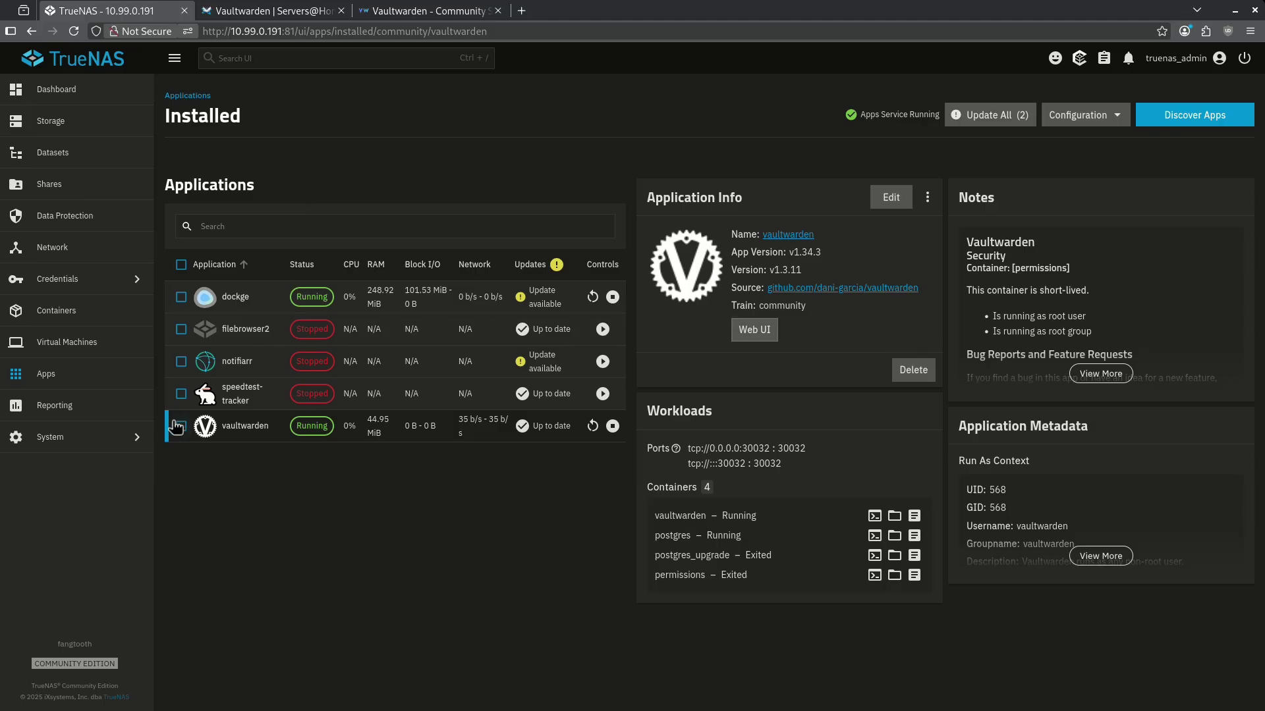
pyautogui.click(132, 439)
pyautogui.click(211, 247)
pyautogui.write('cd /')
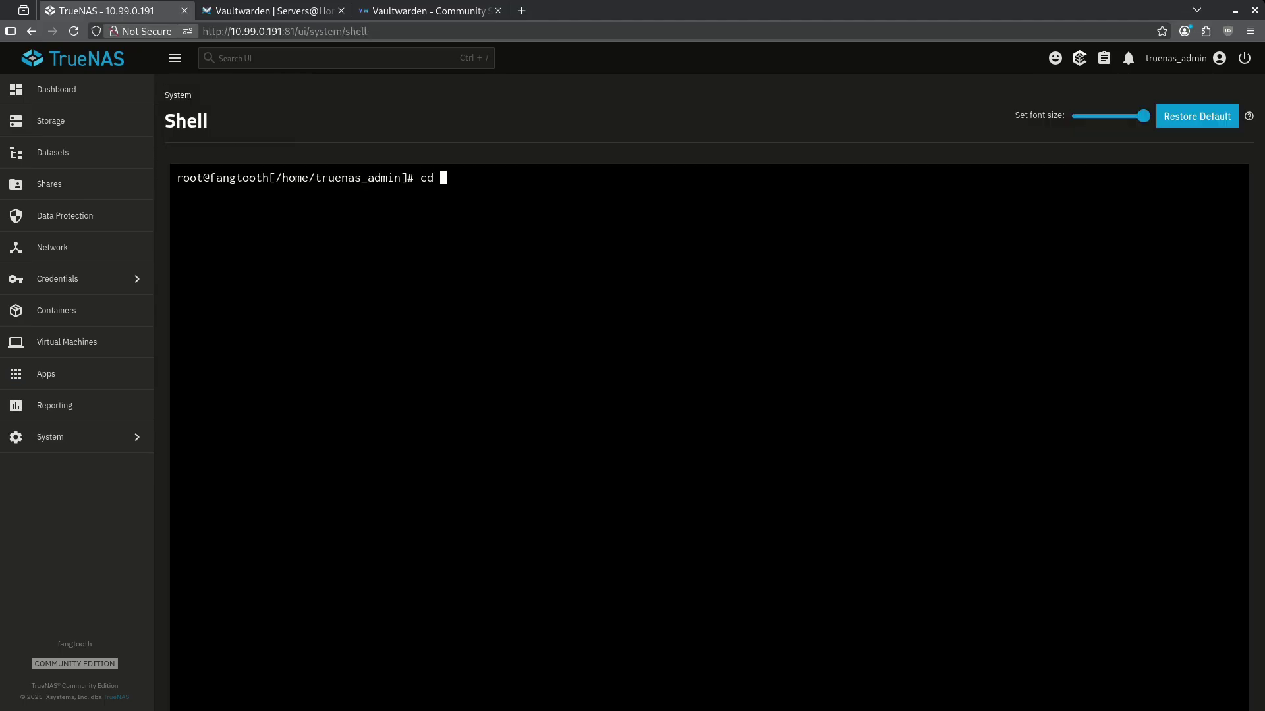
pyautogui.write('mnt/tank/')
# Delete 'changeme' from admin_token in config.json, save the file, and return to Apps.
pyautogui.press('Down')
pyautogui.press('Down')
pyautogui.press('Down')
pyautogui.press('Down')
pyautogui.press('Down')
pyautogui.press('Down')
pyautogui.press('Down')
pyautogui.press('Down')
pyautogui.press('Down')
pyautogui.press('Down')
pyautogui.press('Down')
pyautogui.press('Down')
pyautogui.press('Down')
pyautogui.press('Down')
pyautogui.press('Down')
pyautogui.press('Down')
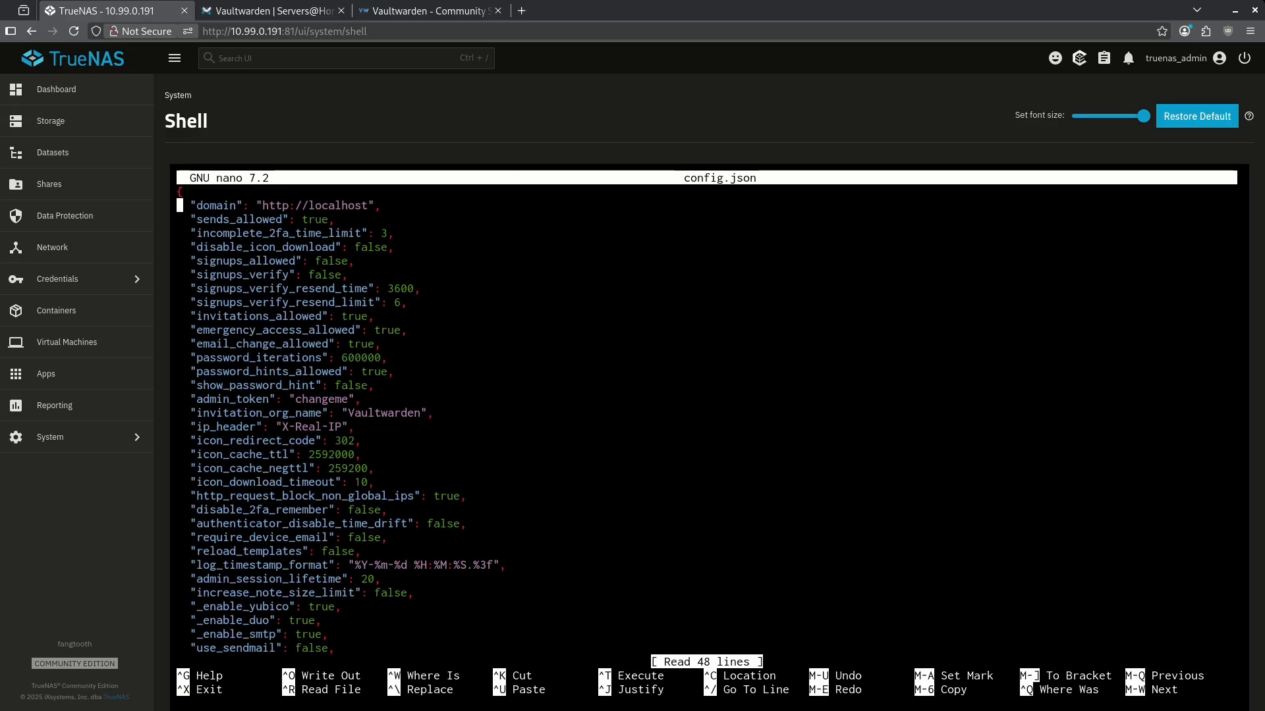
pyautogui.press('Up')
pyautogui.press('Right')
pyautogui.press('Right')
pyautogui.press('Right')
pyautogui.press('Right')
pyautogui.press('Right')
pyautogui.press('Right')
pyautogui.press('Right')
pyautogui.press('Right')
pyautogui.press('Right')
pyautogui.press('Right')
pyautogui.press('Right')
pyautogui.press('Right')
pyautogui.press('Right')
pyautogui.press('Right')
pyautogui.press('Right')
pyautogui.press('Right')
pyautogui.press('Right')
pyautogui.press('Right')
pyautogui.press('Right')
pyautogui.press('Right')
pyautogui.press('Right')
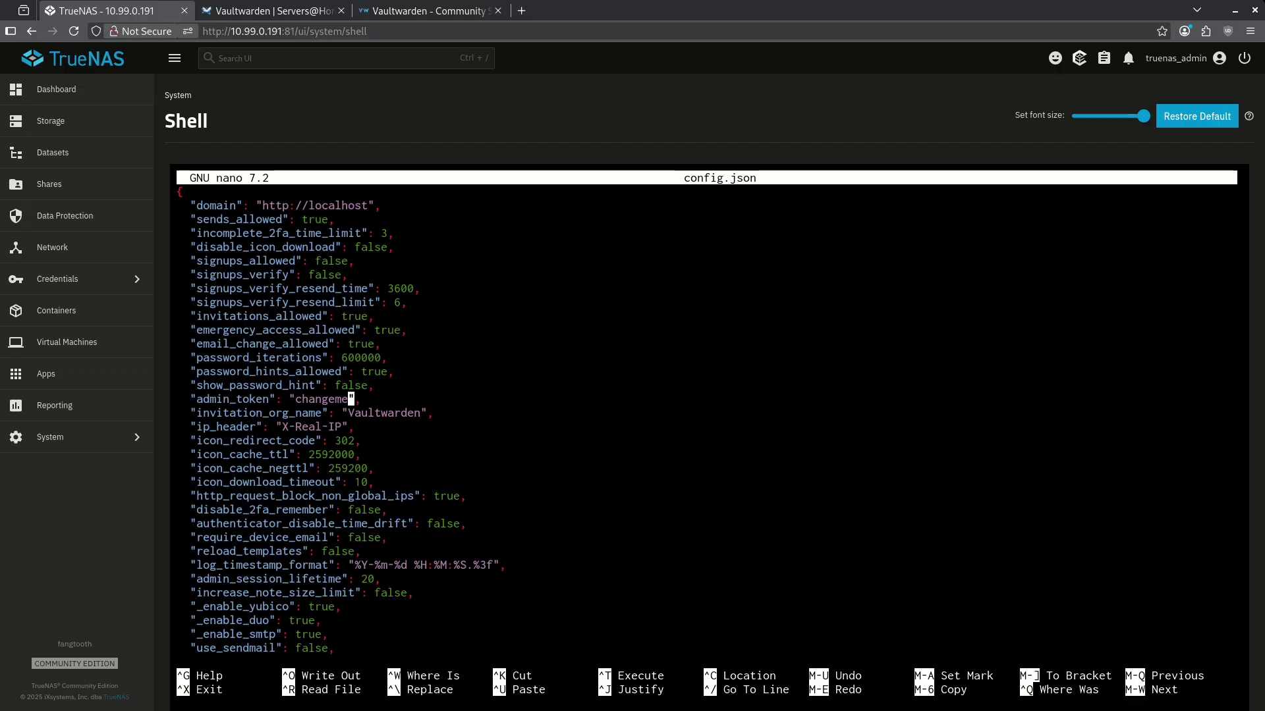
pyautogui.press('BackSpace')
pyautogui.press('BackSpace')
pyautogui.press('BackSpace')
pyautogui.press('BackSpace')
pyautogui.press('BackSpace')
pyautogui.press('BackSpace')
pyautogui.press('BackSpace')
pyautogui.press('BackSpace')
pyautogui.hotkey('ctrl', 'x')
pyautogui.press('y')
pyautogui.press('Return')
pyautogui.click(37, 380)
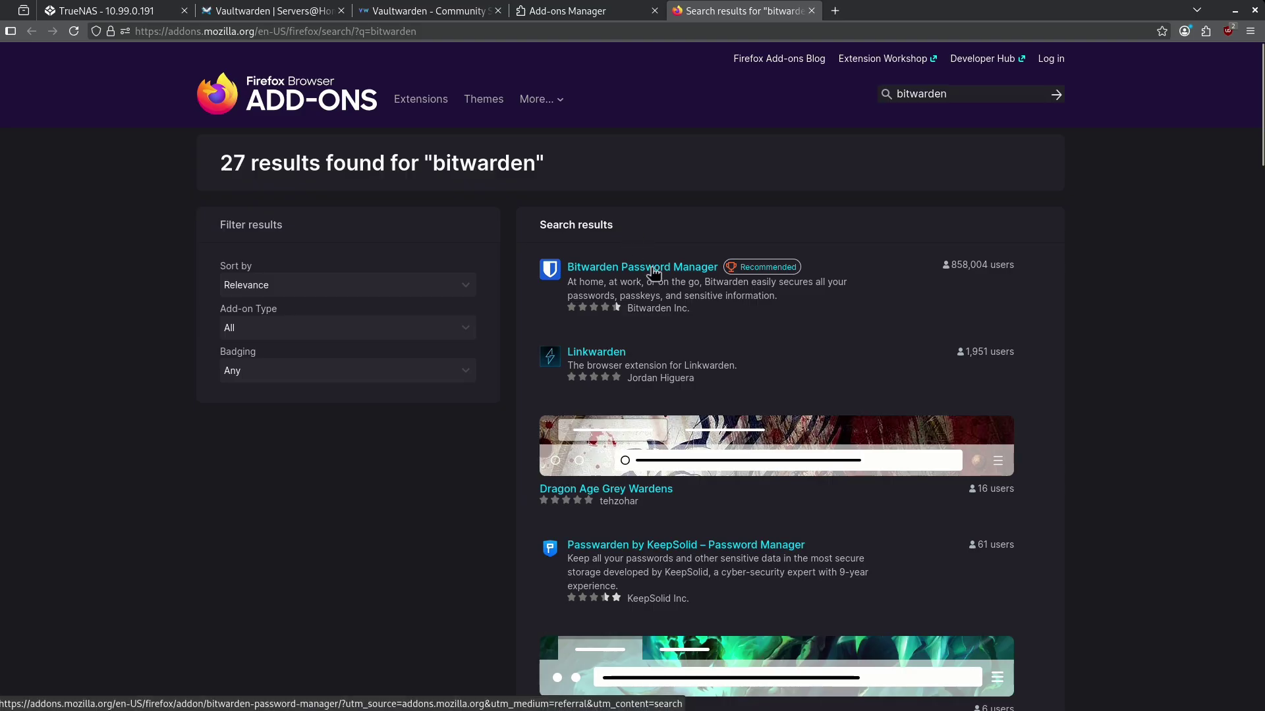
# Add Bitwarden Password Manager to Firefox and open its toolbar popup.
pyautogui.click(652, 270)
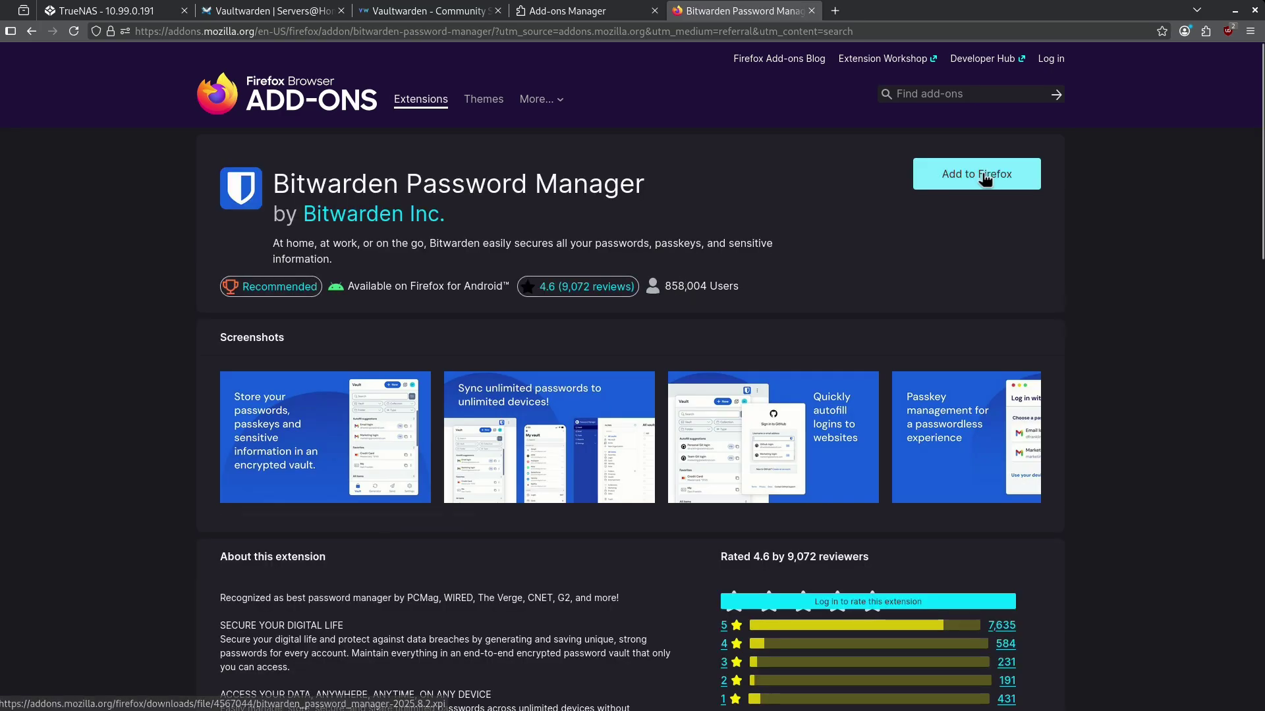
pyautogui.click(974, 173)
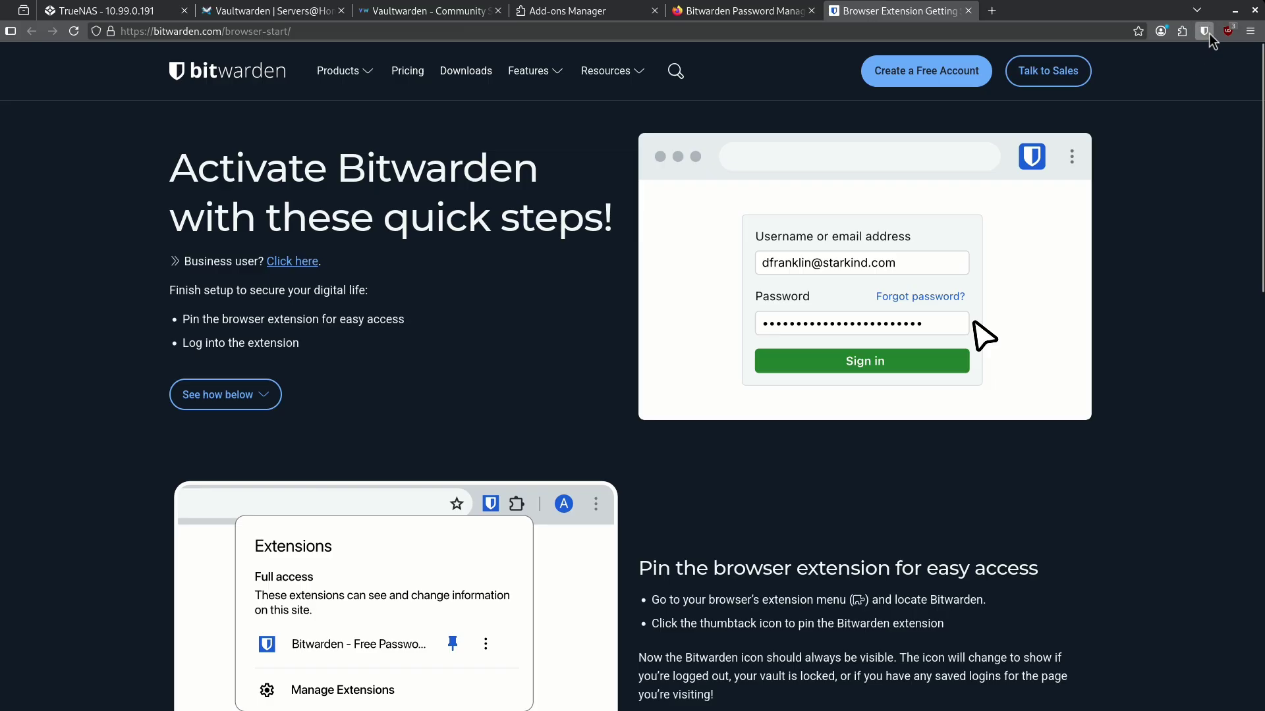
pyautogui.click(1207, 32)
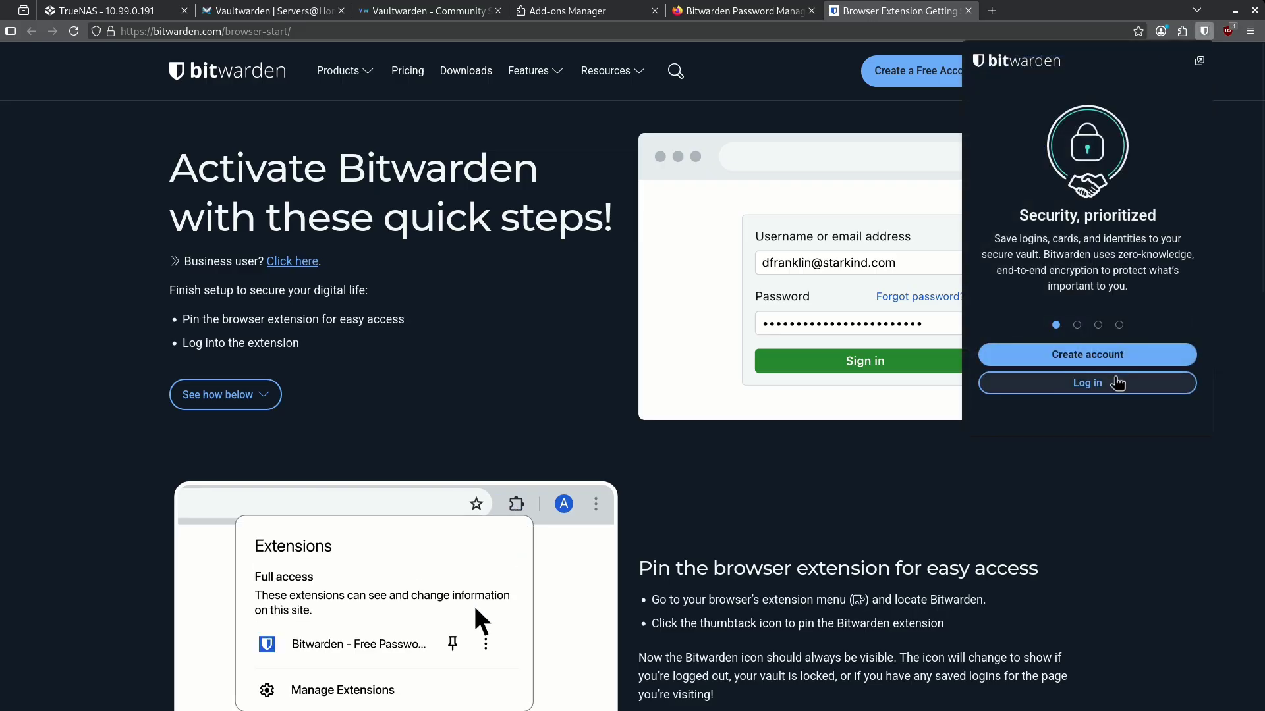
# Point the Bitwarden login at the self-hosted server 10.99.0.191:30032.
pyautogui.click(1113, 386)
pyautogui.moveTo(1037, 417); pyautogui.dragTo(1127, 427)
pyautogui.click(1139, 419)
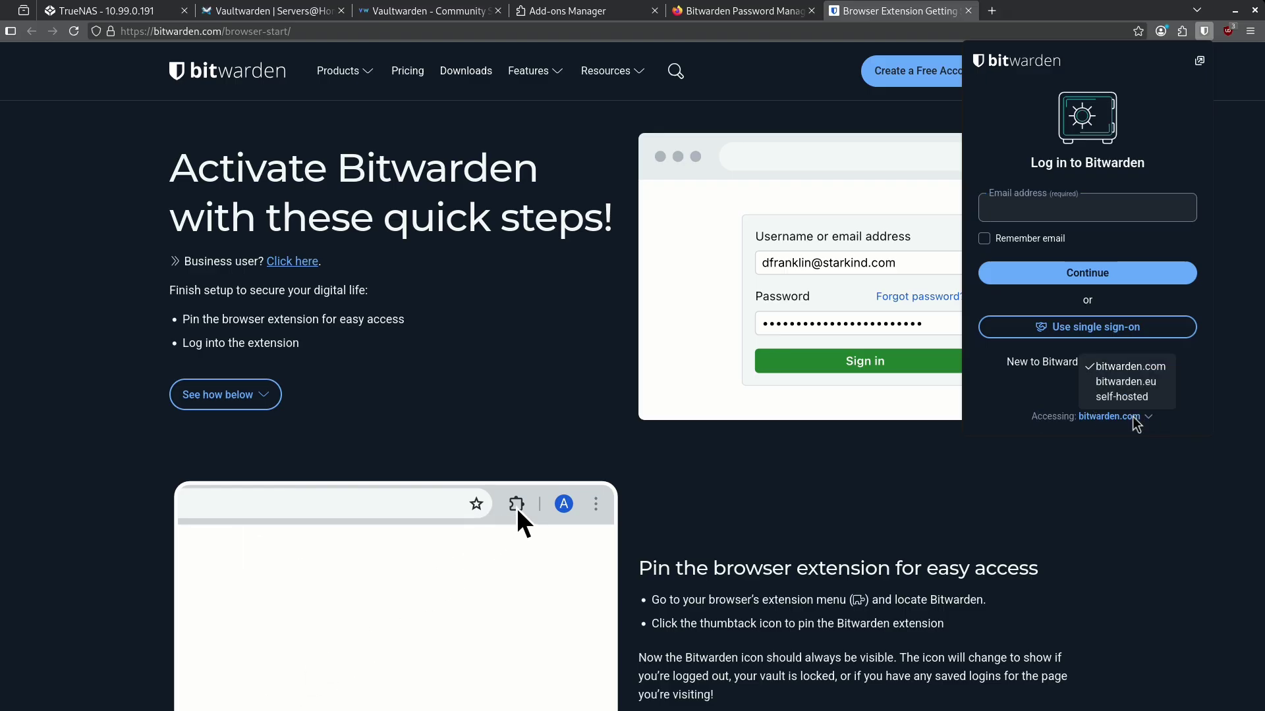
pyautogui.click(1128, 397)
pyautogui.write('10.99.')
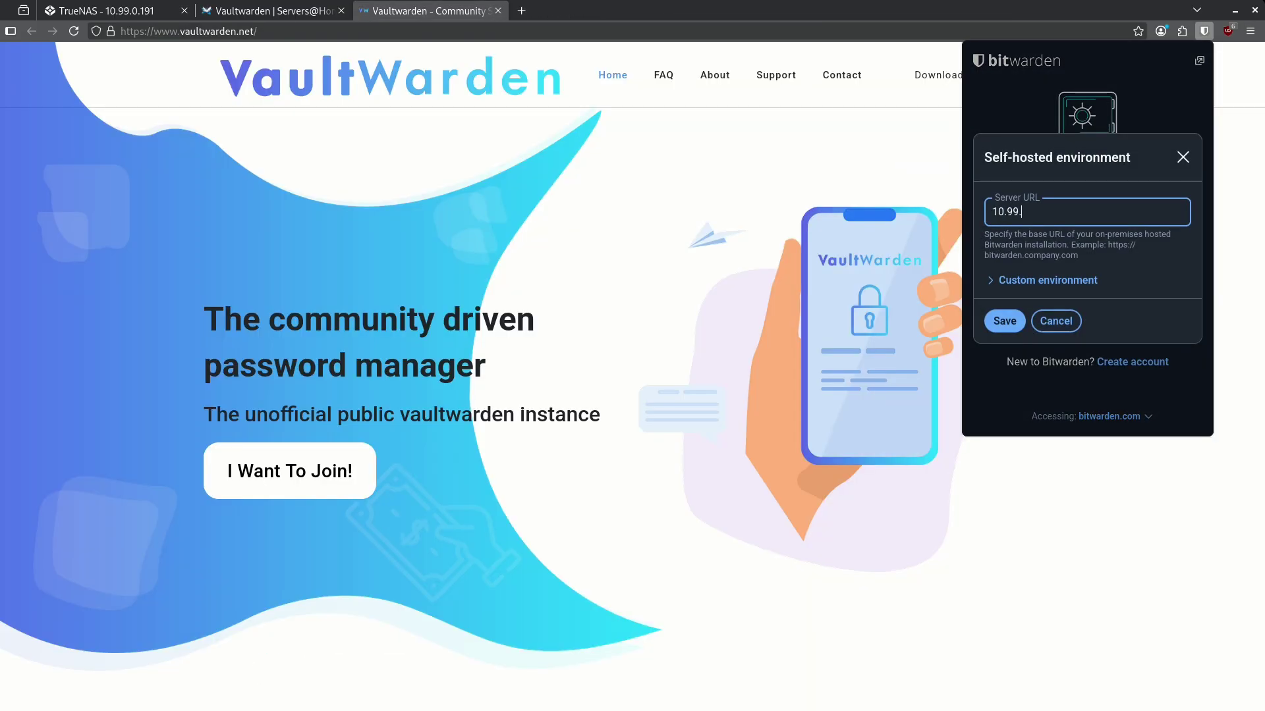
pyautogui.write('0.191:30032')
pyautogui.click(1005, 320)
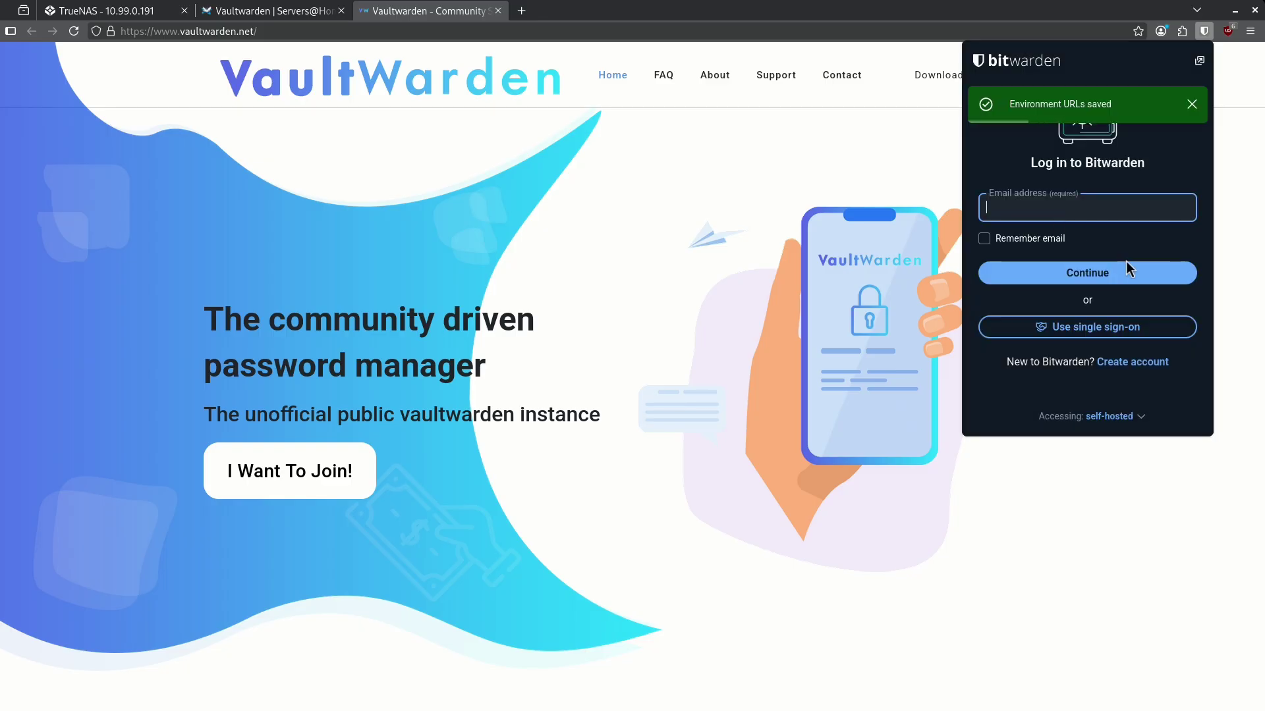
# Sign in with the account e-mail and pasted master password.
pyautogui.write('admin@admin.com')
pyautogui.press('Return')
pyautogui.hotkey('ctrl', 'v')
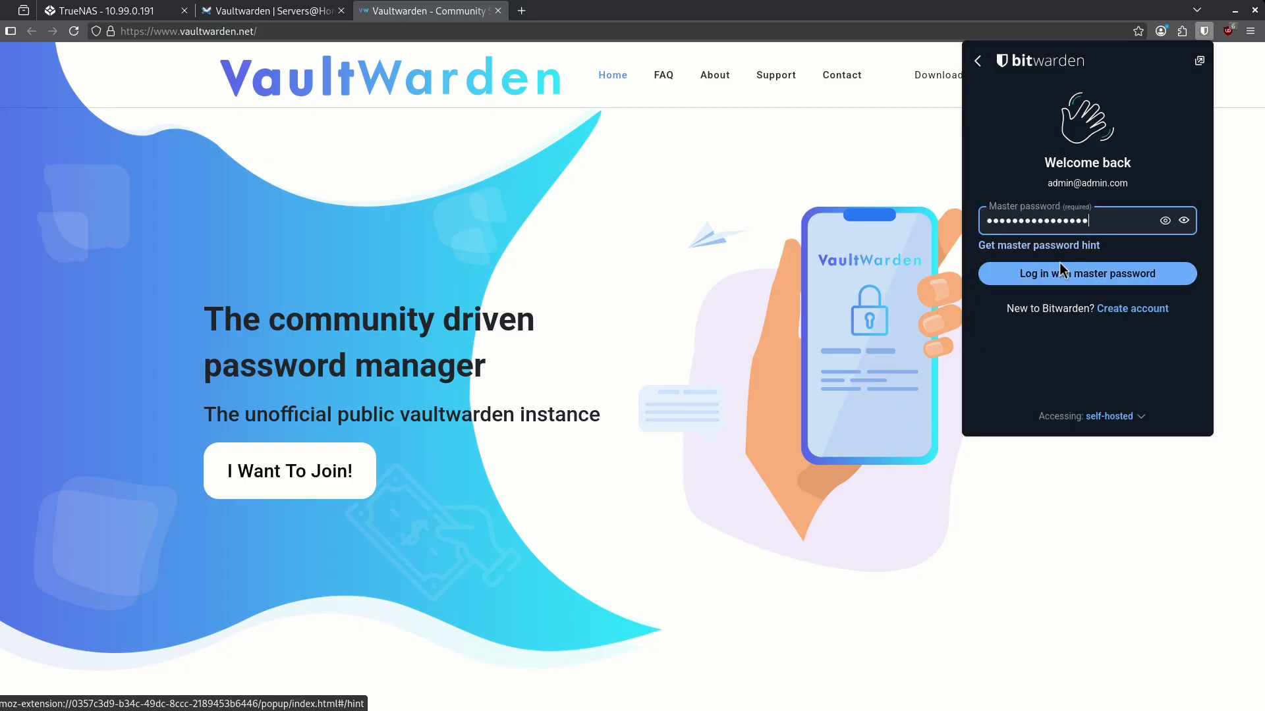
pyautogui.click(1057, 277)
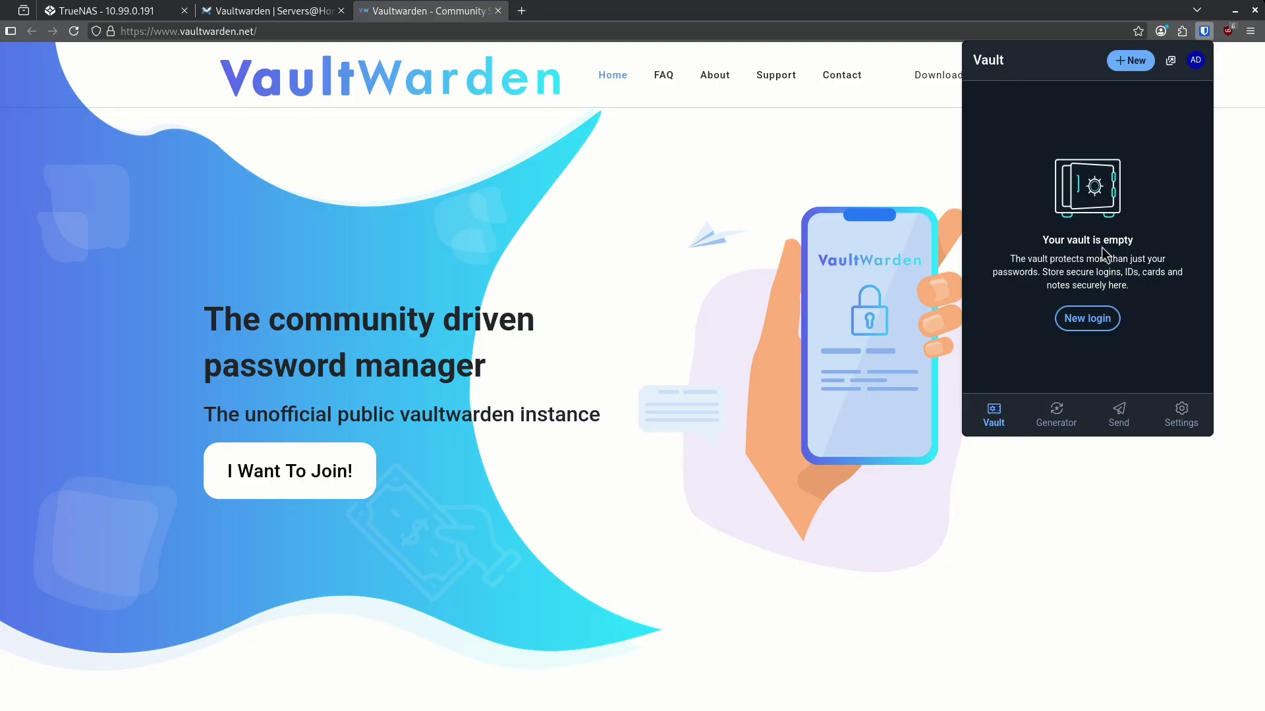
# Dismiss the Bitwarden extension popup with Escape to show the vaultwarden.net homepage.
pyautogui.press('Escape')
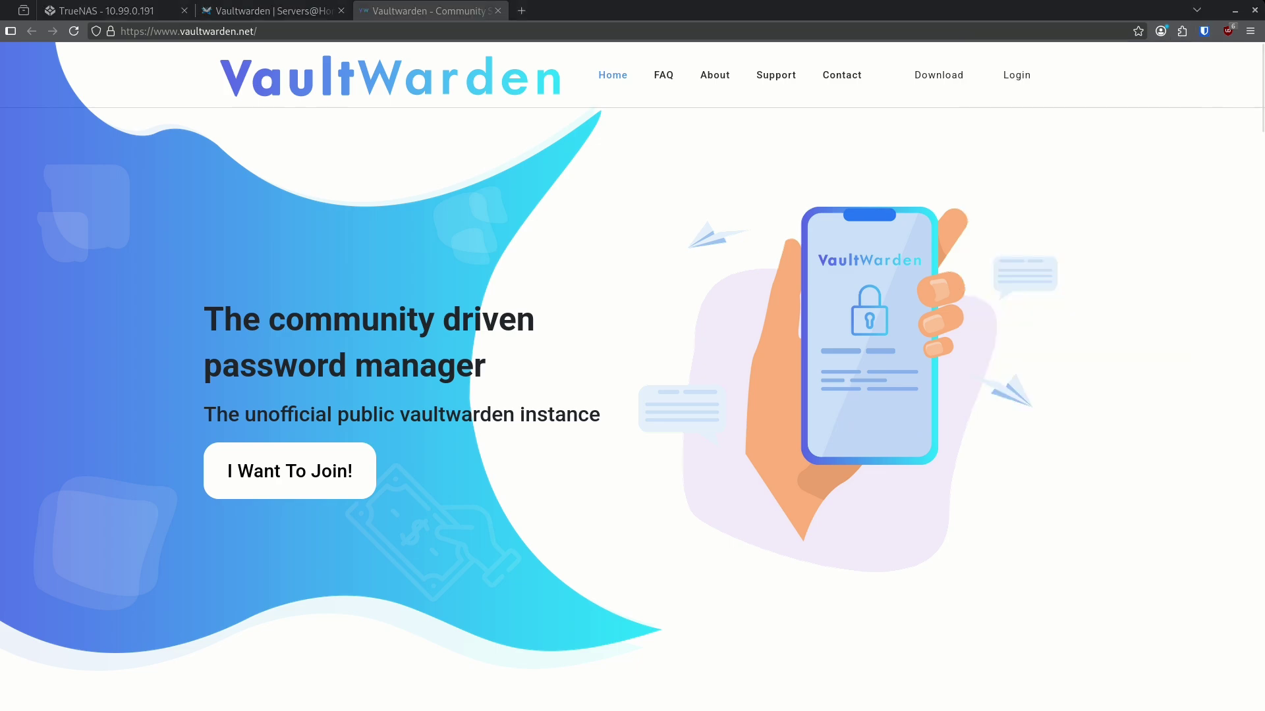